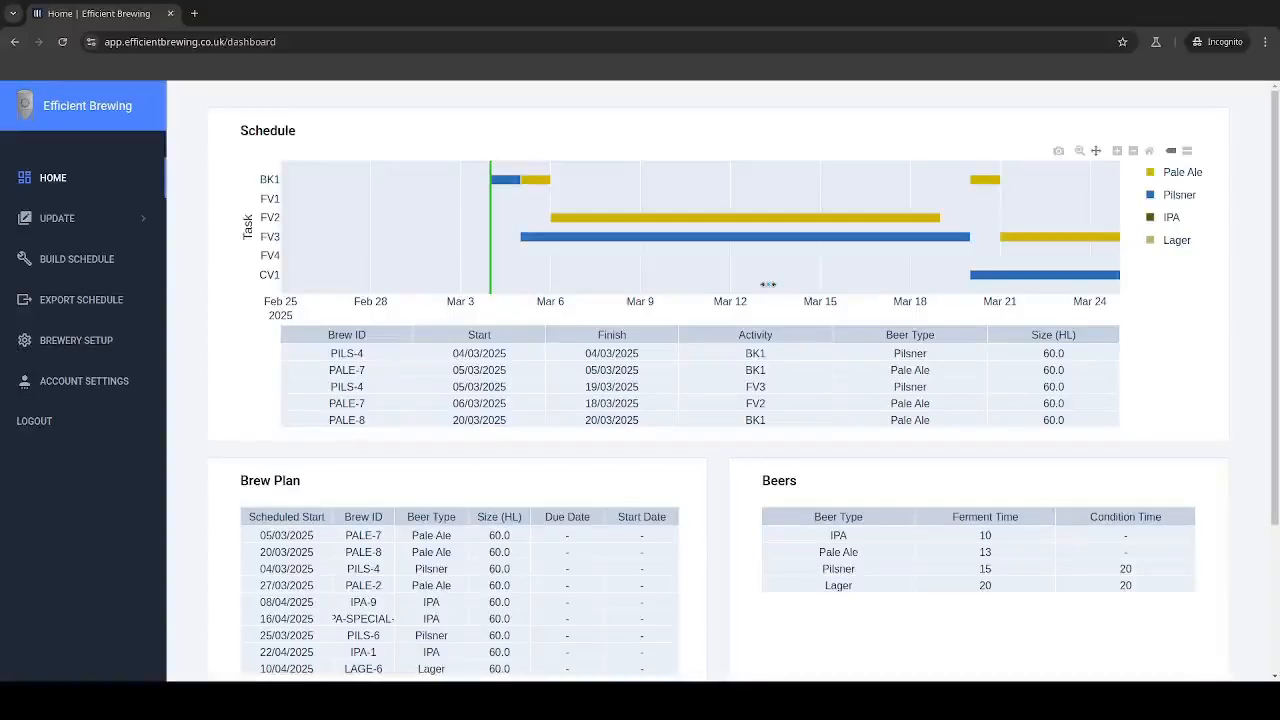
# Step: Open the brew plan for updating with the start date 04/03/2025
pyautogui.click(107, 222)
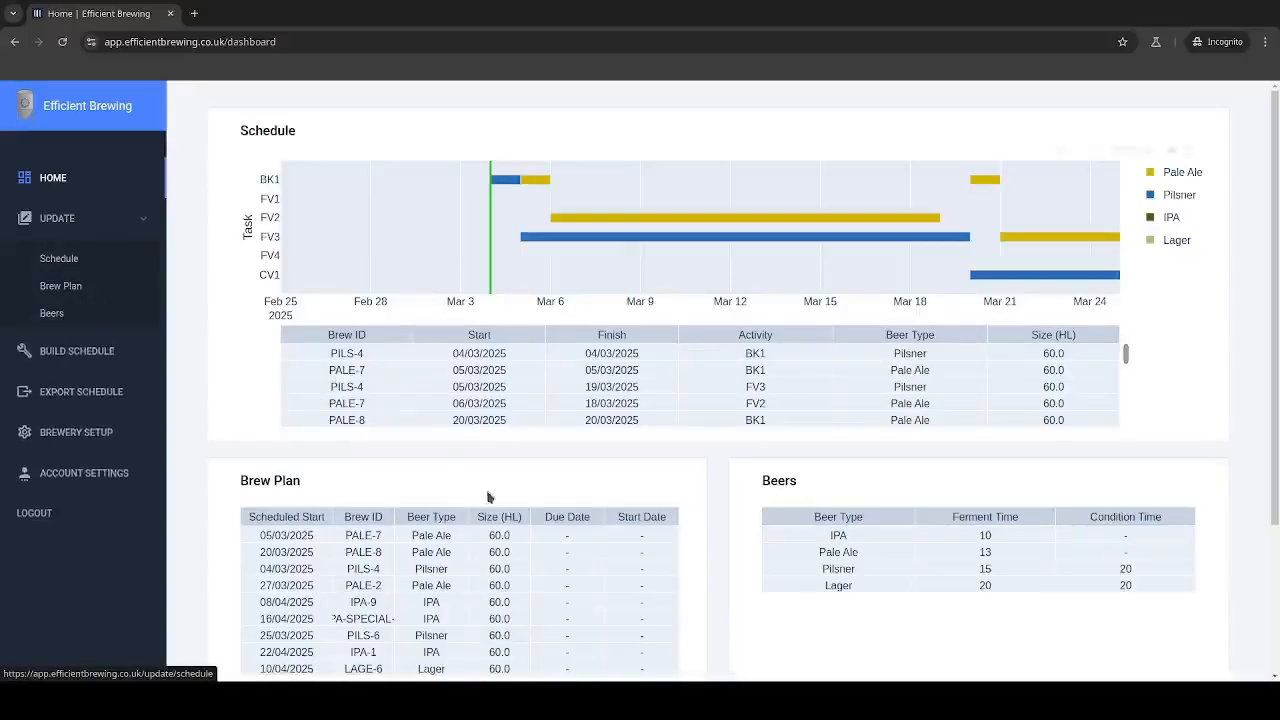
pyautogui.click(70, 289)
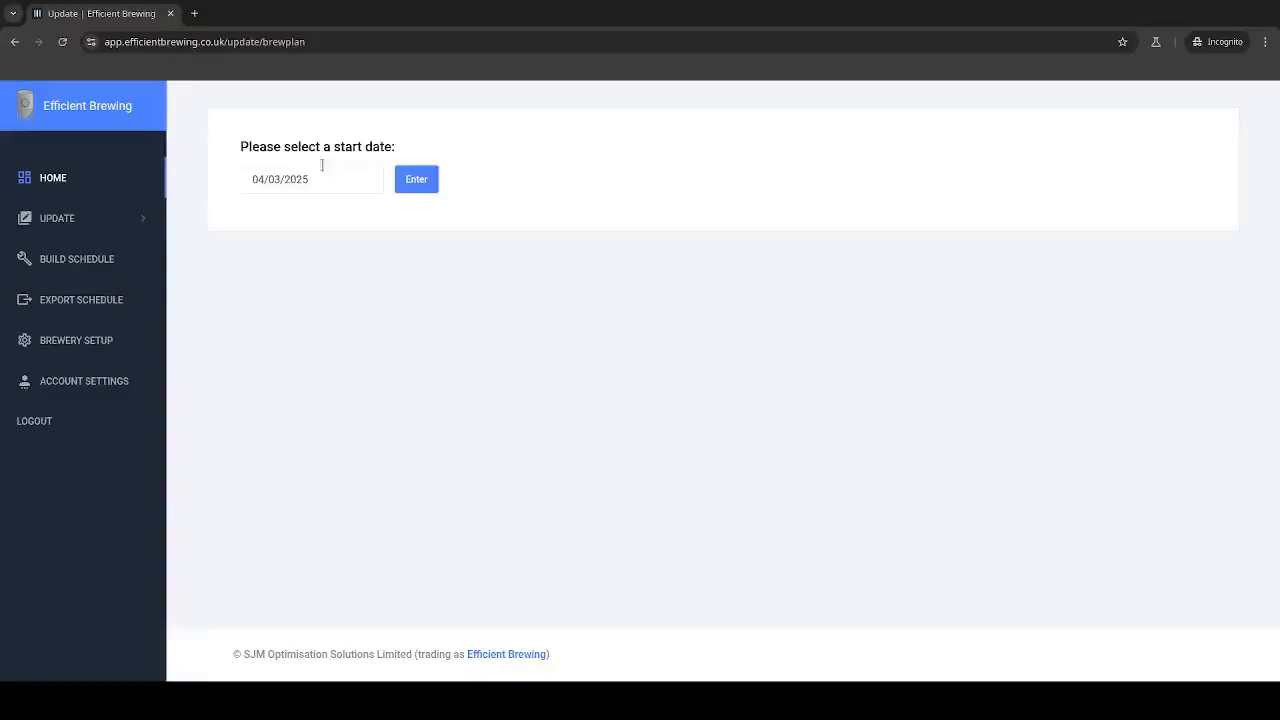
pyautogui.click(416, 180)
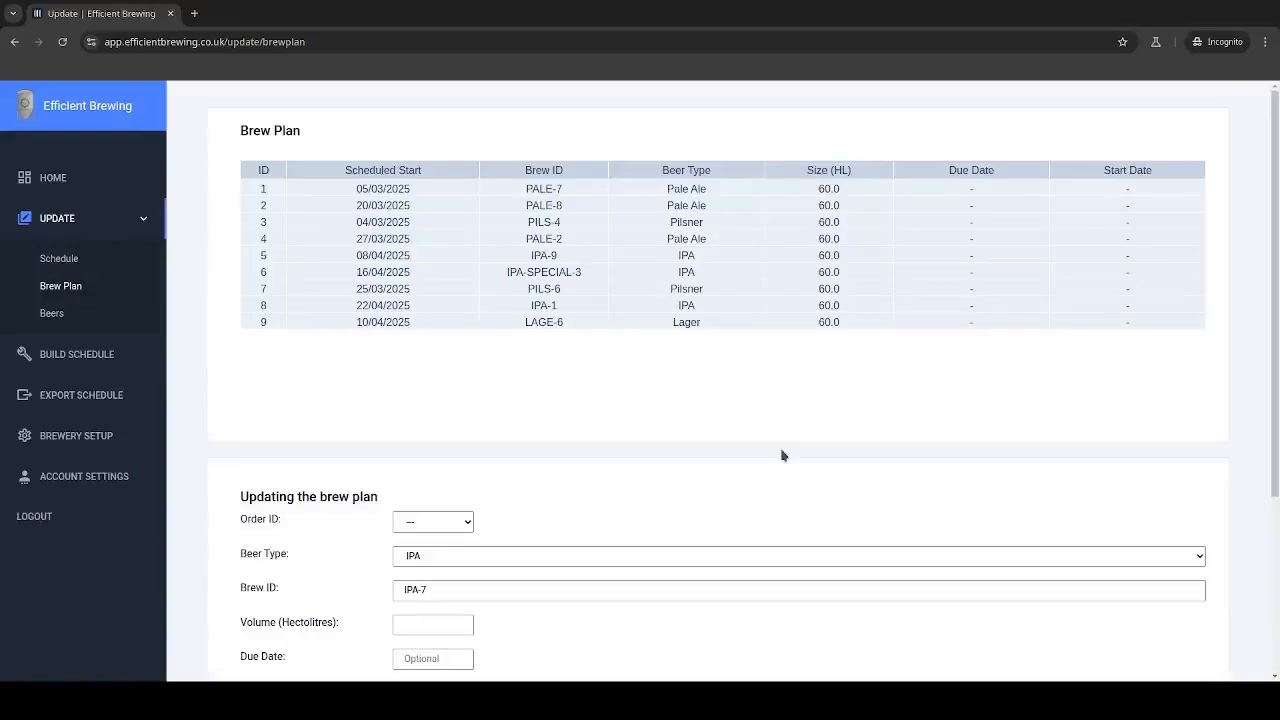
# Step: Add a Pale Ale order to the brew plan with brew ID PALE-10 and a volume of 60 hectolitres
pyautogui.scroll(-2, 782, 455)
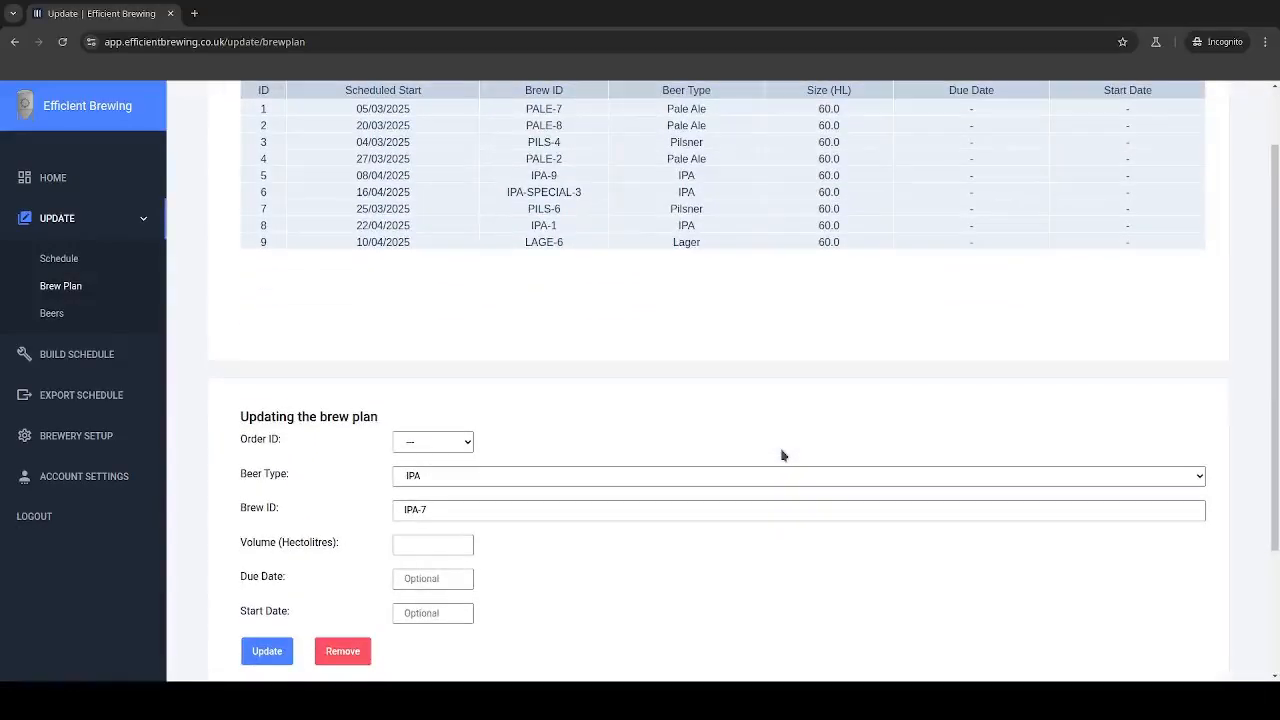
pyautogui.click(456, 512)
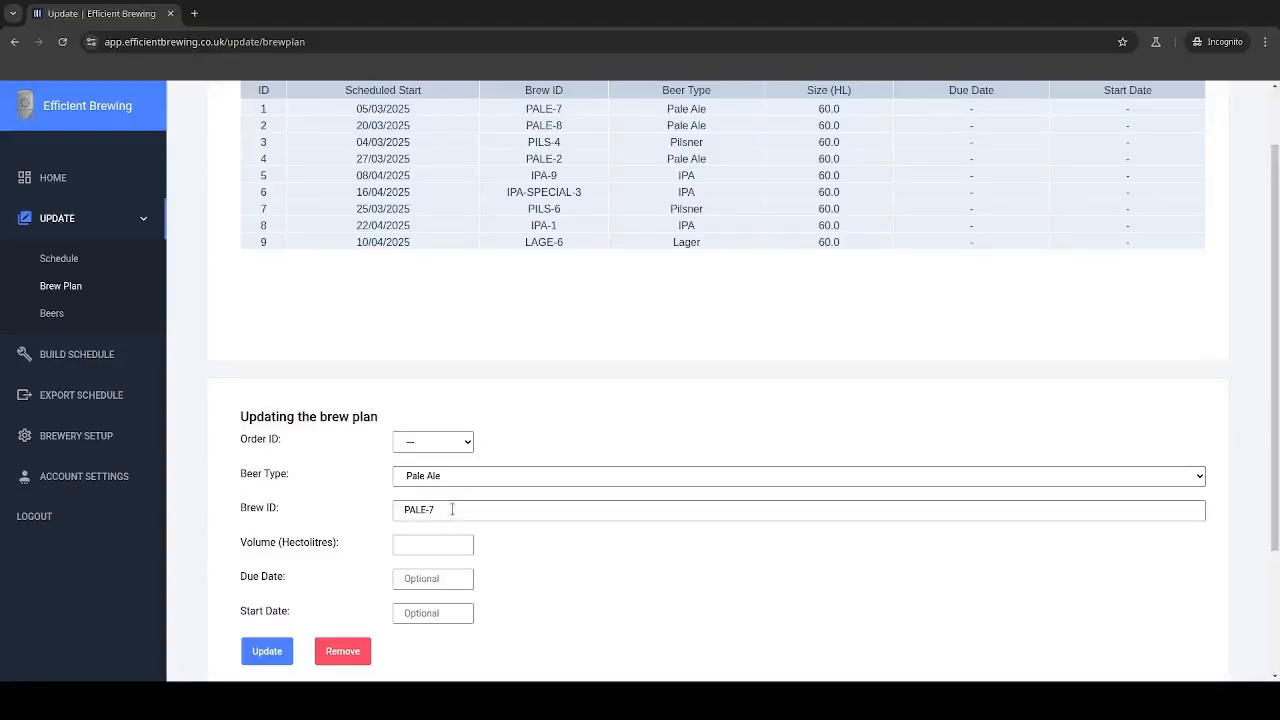
pyautogui.press('BackSpace')
pyautogui.click(405, 545)
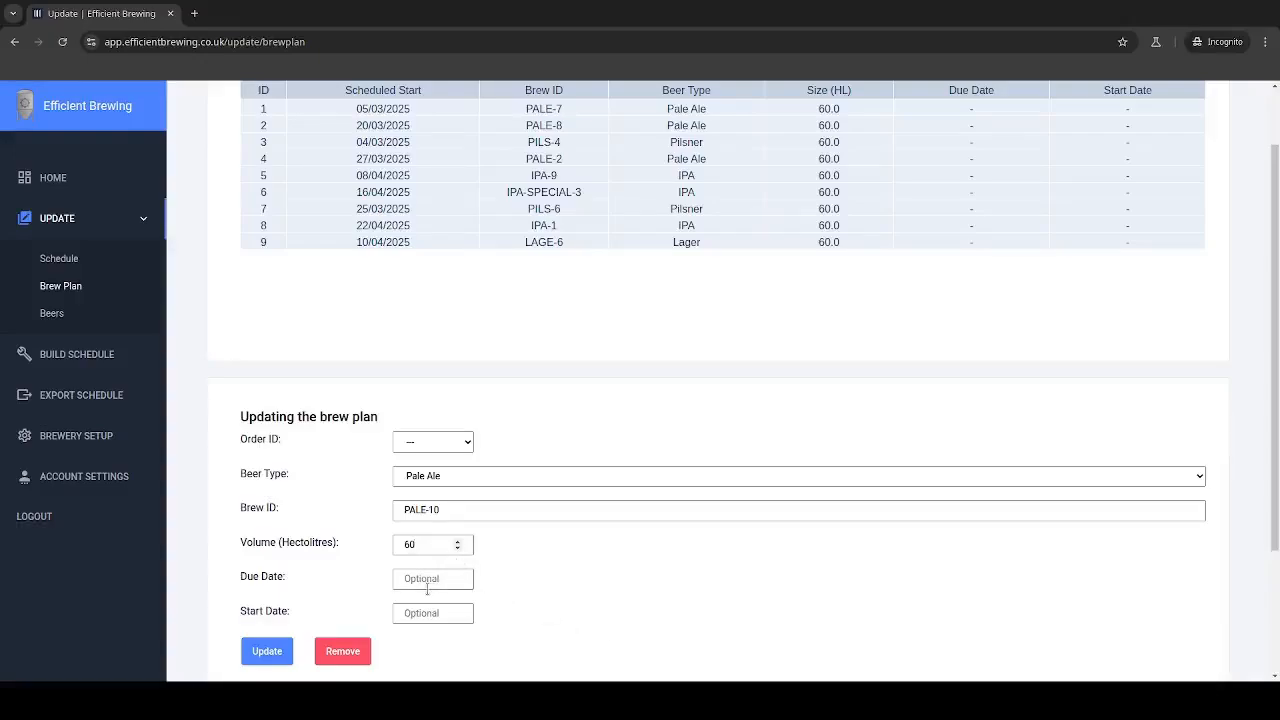
pyautogui.click(266, 652)
# Step: Add an IPA order with brew ID IPA-11 and a volume of 60 hectolitres, and save the brew plan changes
pyautogui.scroll(-3, 680, 629)
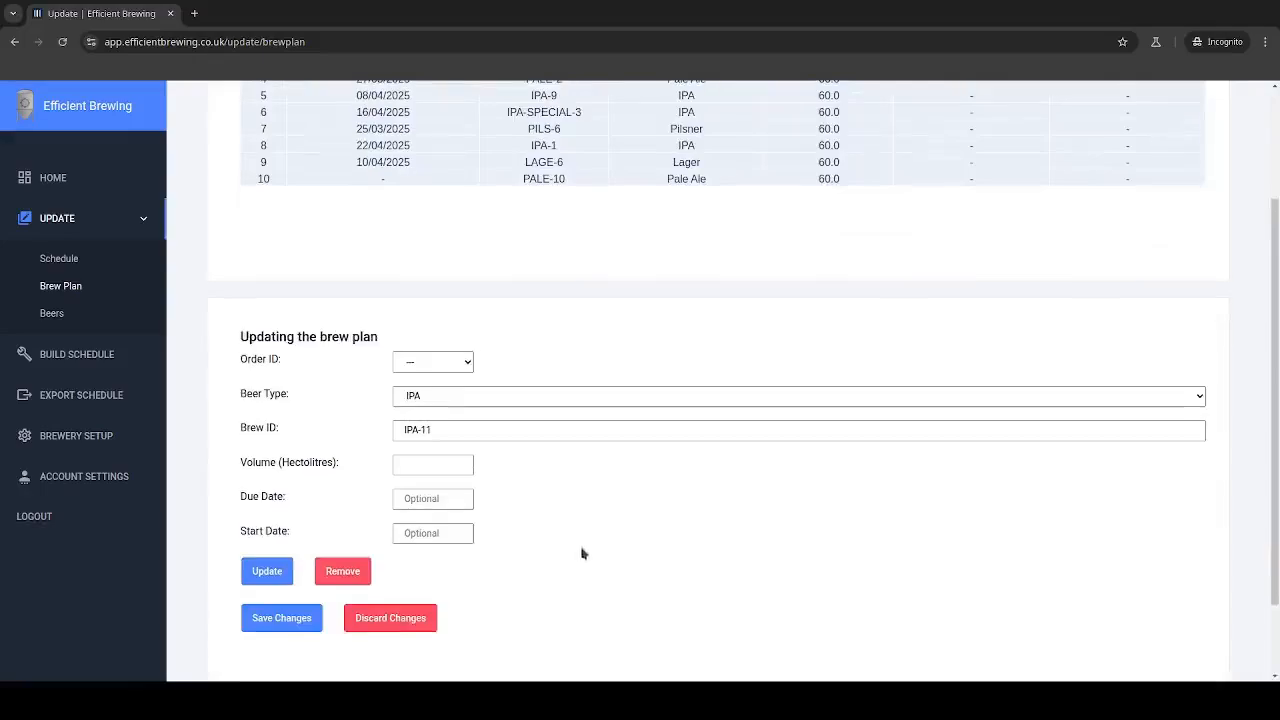
pyautogui.click(416, 464)
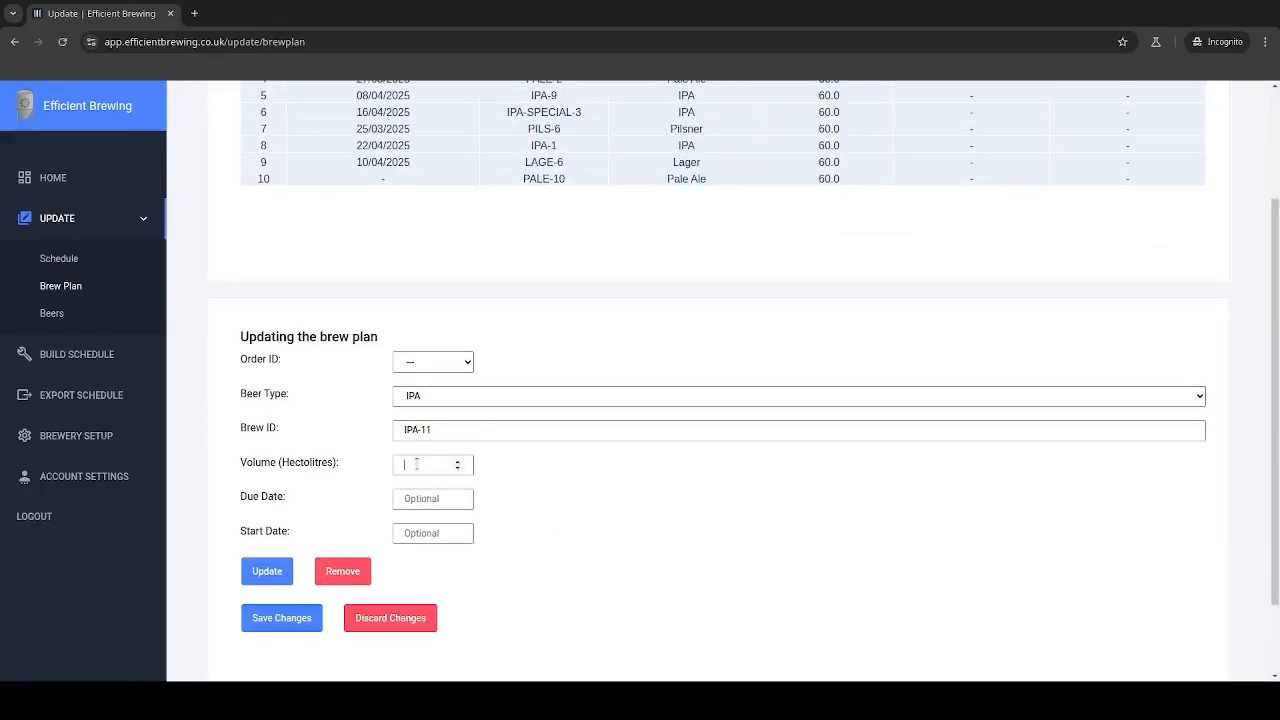
pyautogui.click(268, 571)
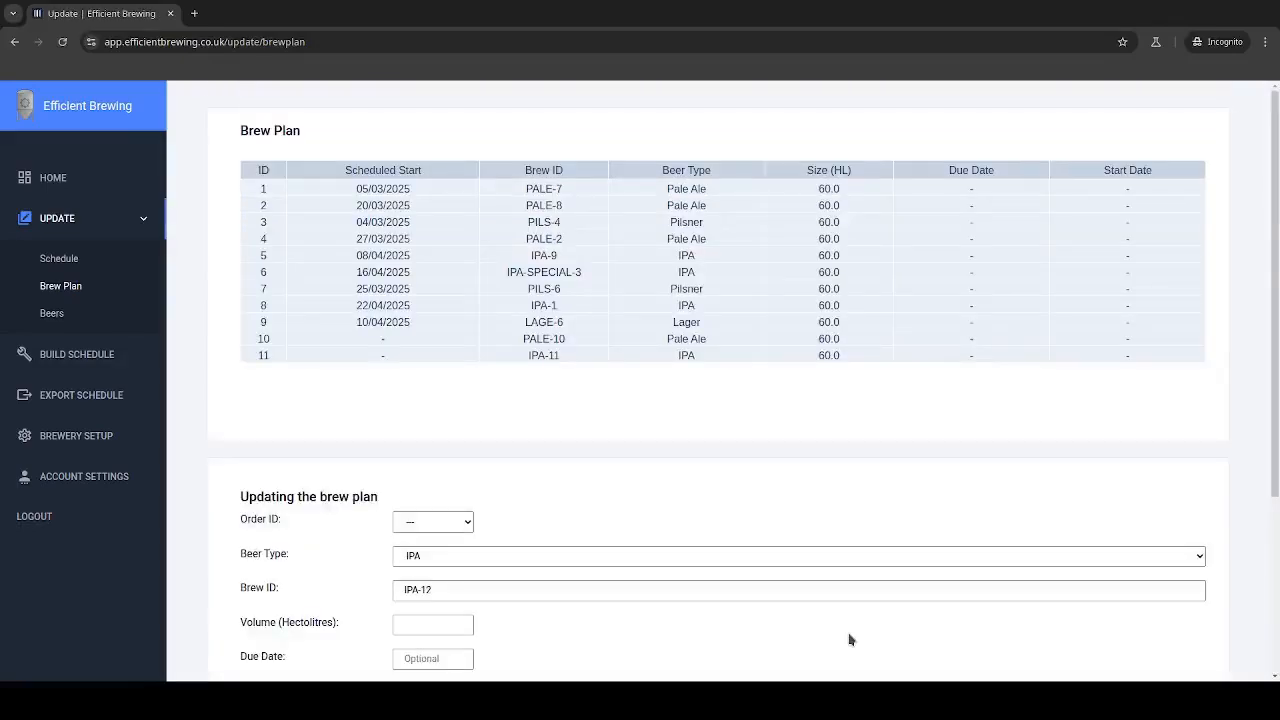
pyautogui.scroll(-3, 600, 592)
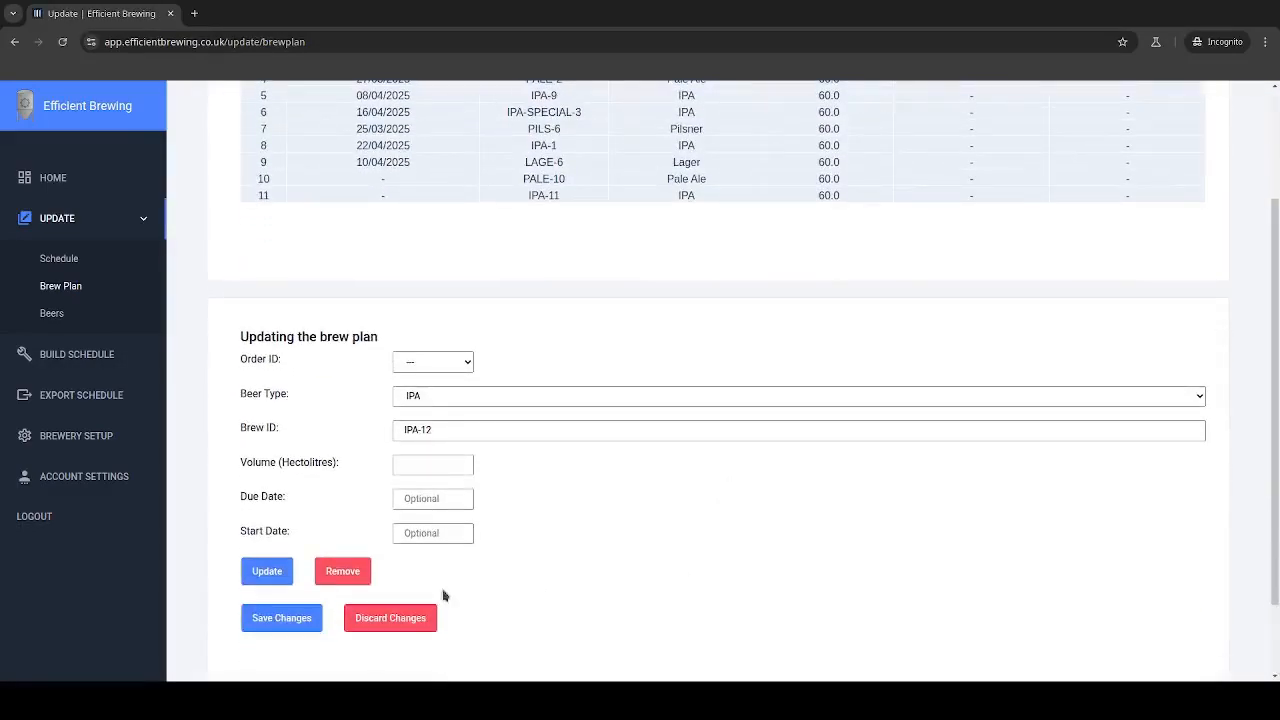
pyautogui.click(268, 621)
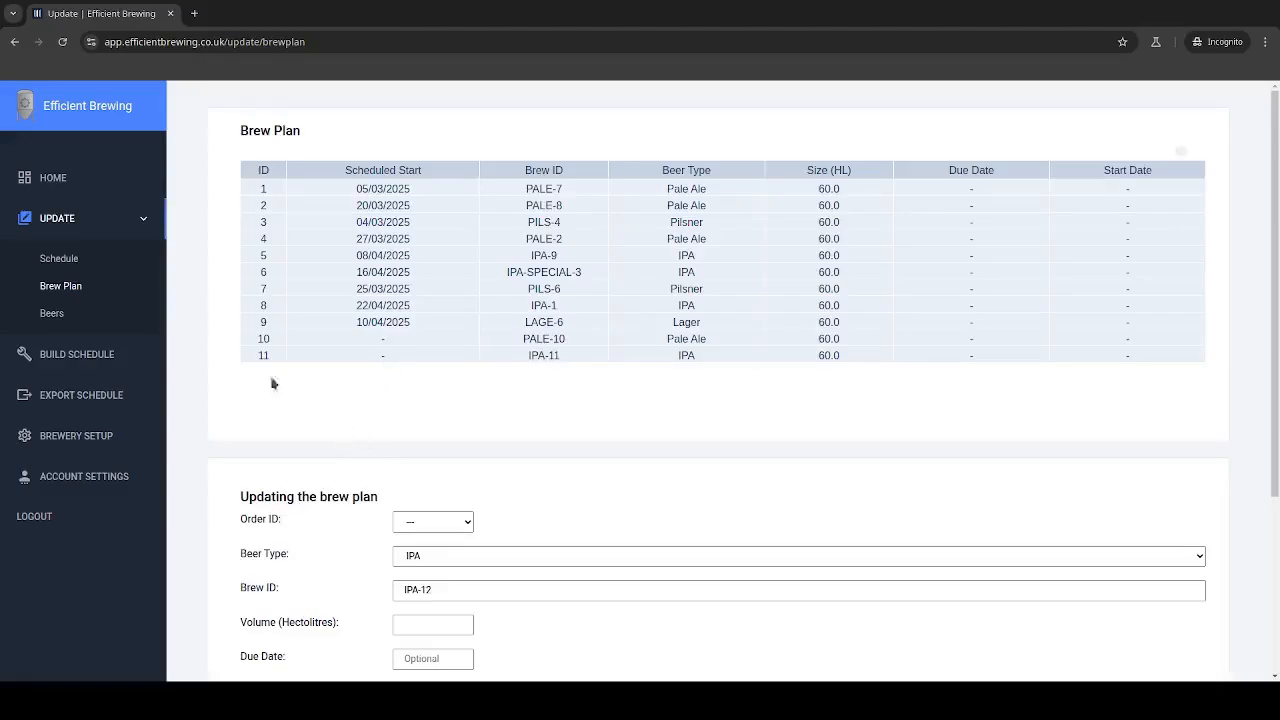
# Step: Check the home dashboard's brew plan for the PALE-10 and IPA-11 orders
pyautogui.click(62, 178)
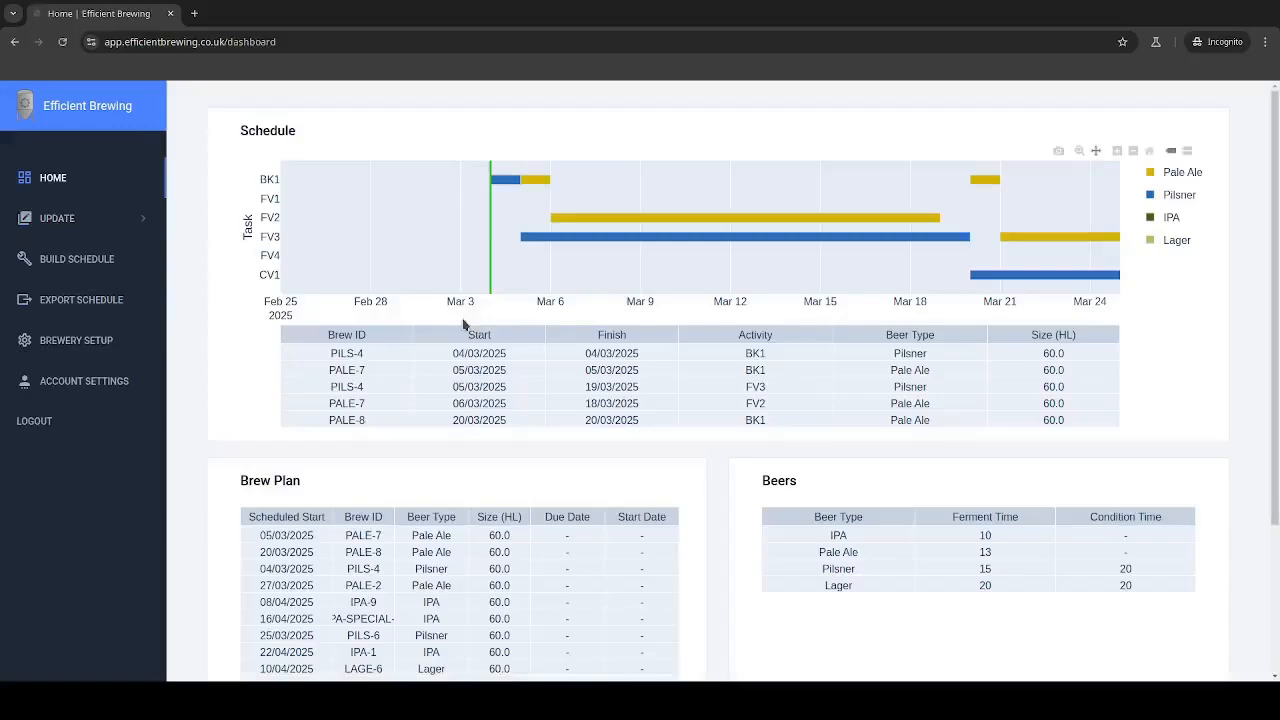
pyautogui.scroll(-5, 490, 390)
pyautogui.scroll(-3, 230, 345)
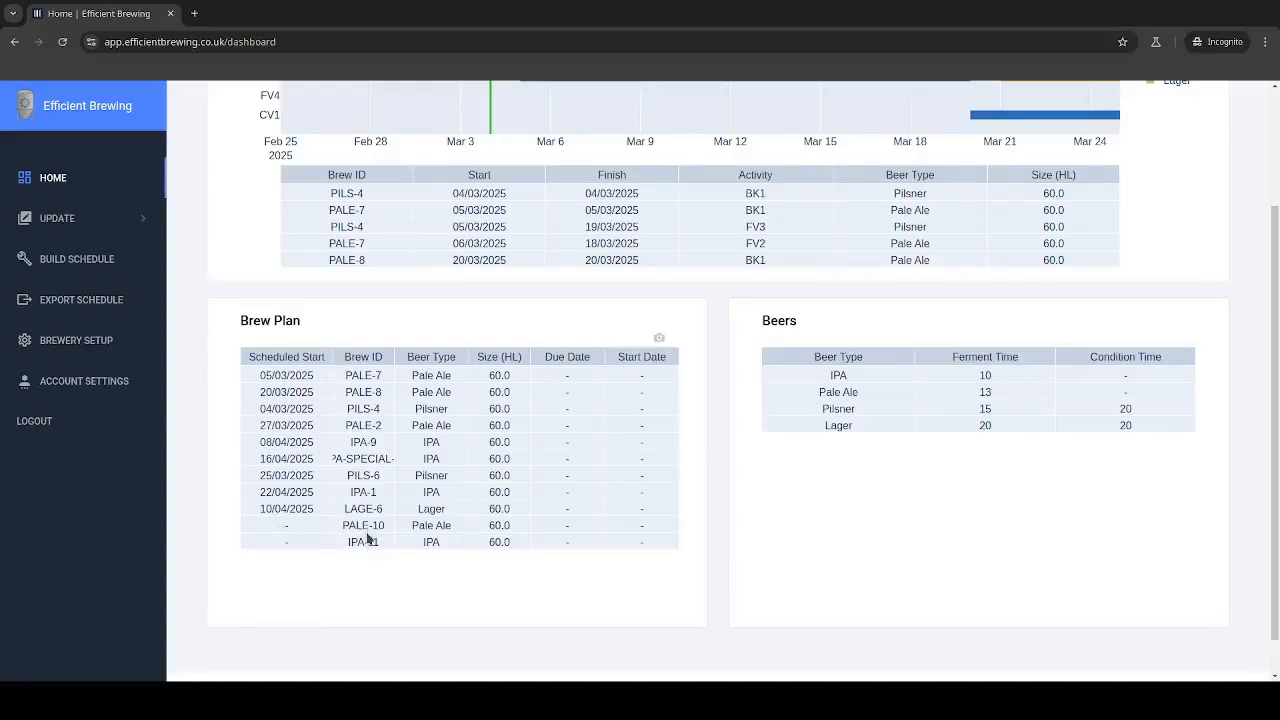
pyautogui.scroll(3, 203, 481)
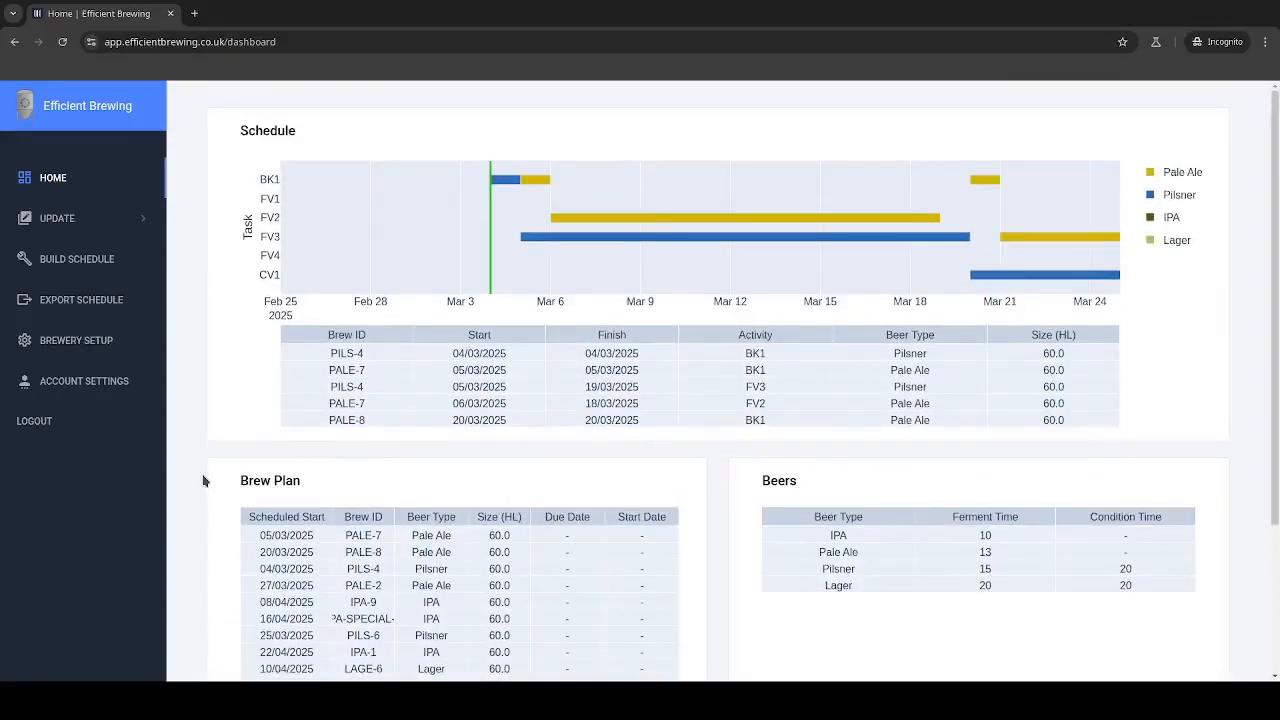
# Step: Open the schedule for updating with the start date 17/03/2025
pyautogui.click(62, 220)
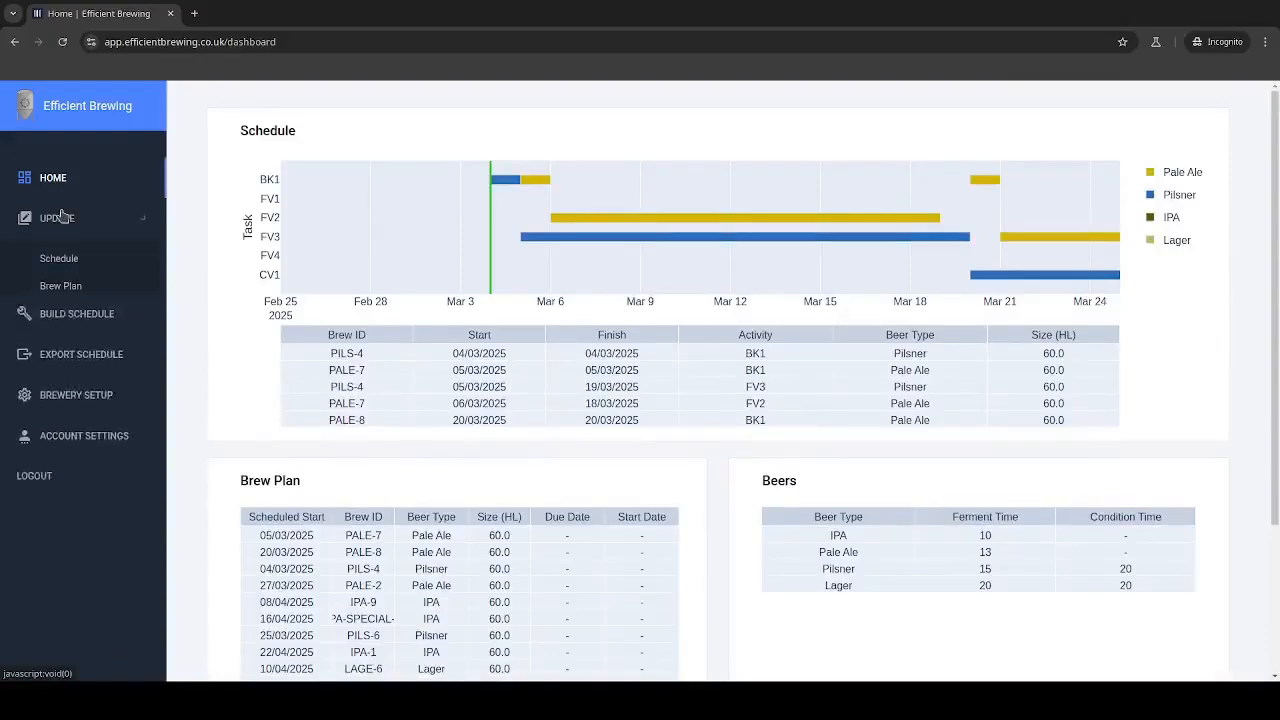
pyautogui.click(62, 260)
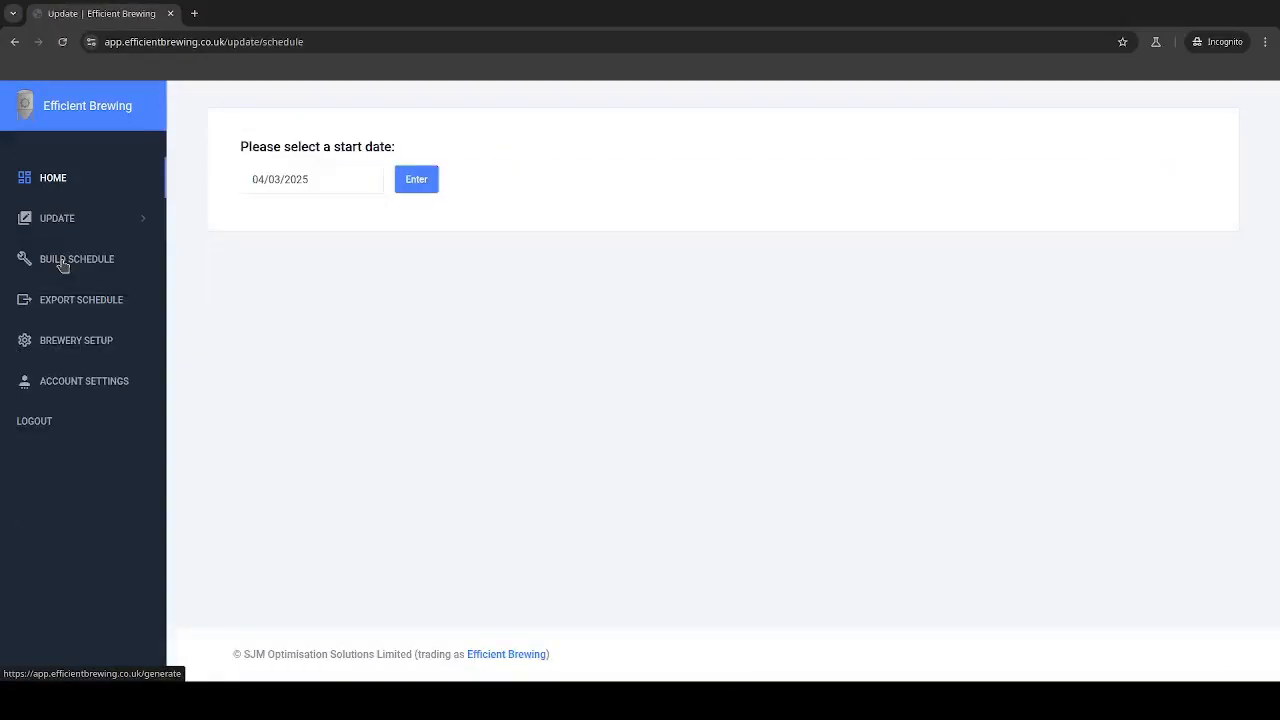
pyautogui.click(290, 180)
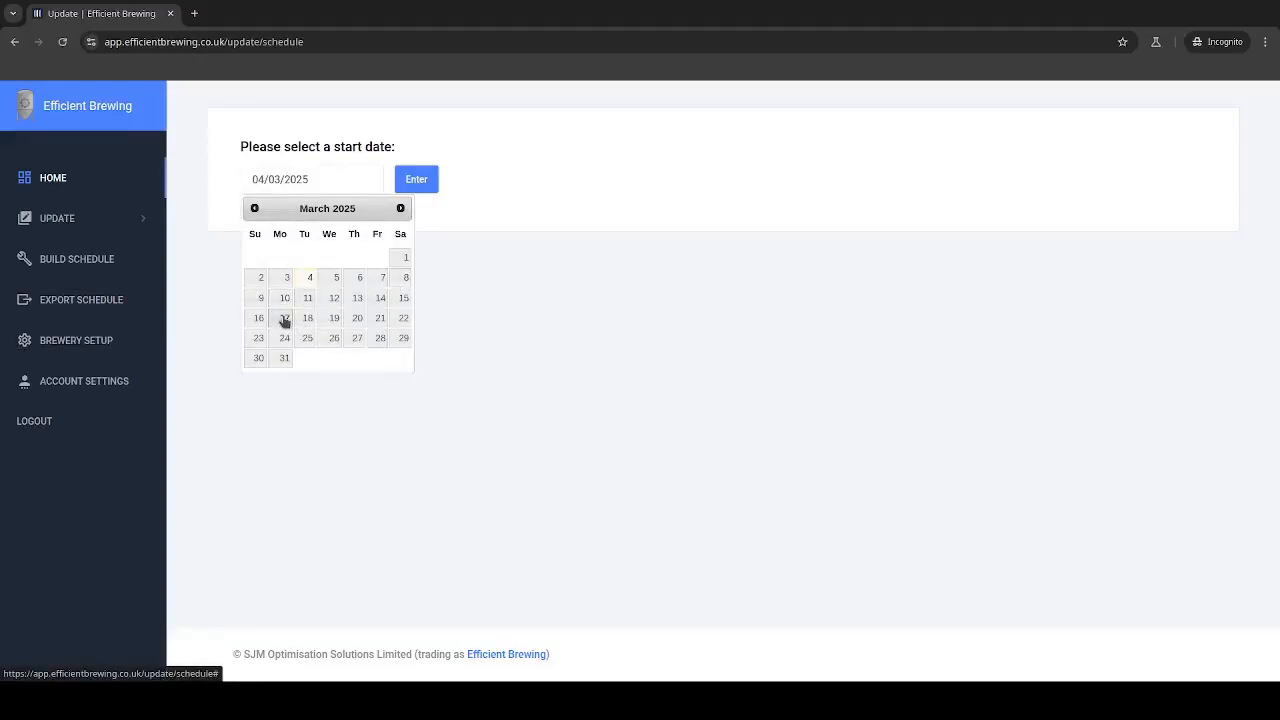
pyautogui.click(284, 319)
pyautogui.click(416, 179)
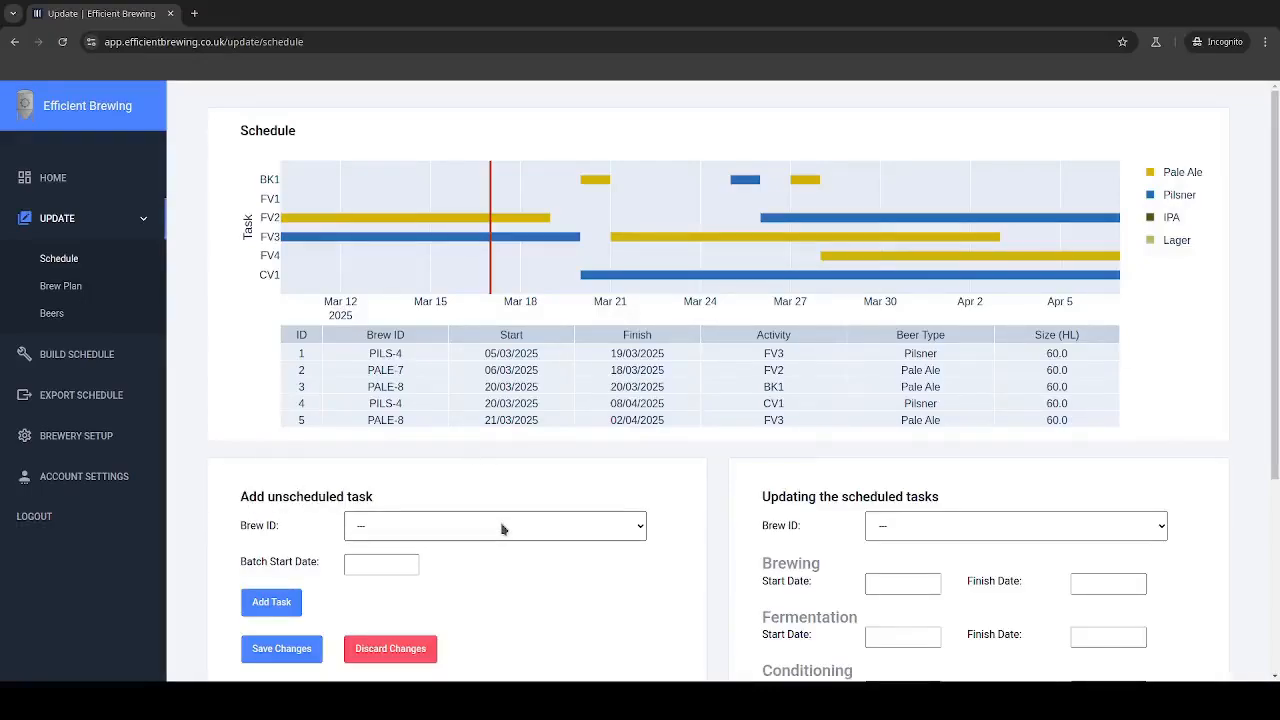
# Step: Add the unscheduled brew PALE-10 to the schedule with a batch start date of 19/03/2025
pyautogui.click(438, 564)
pyautogui.click(364, 569)
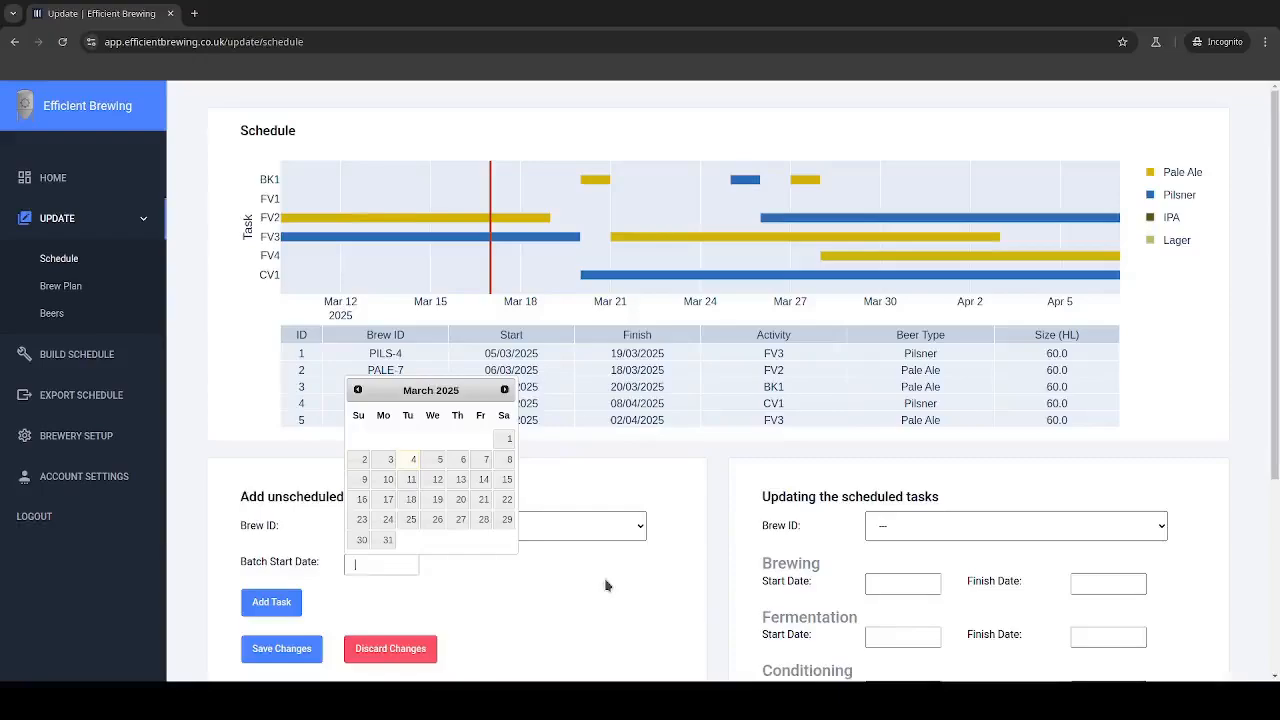
pyautogui.click(437, 500)
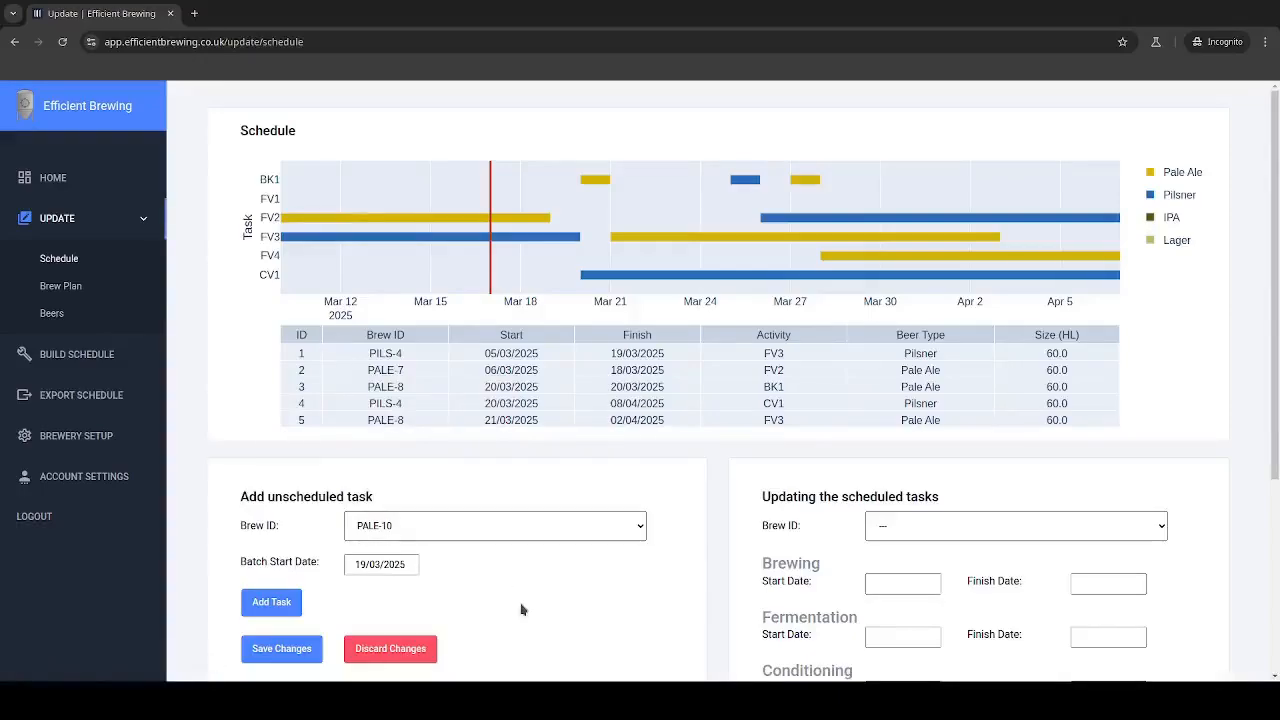
pyautogui.click(273, 602)
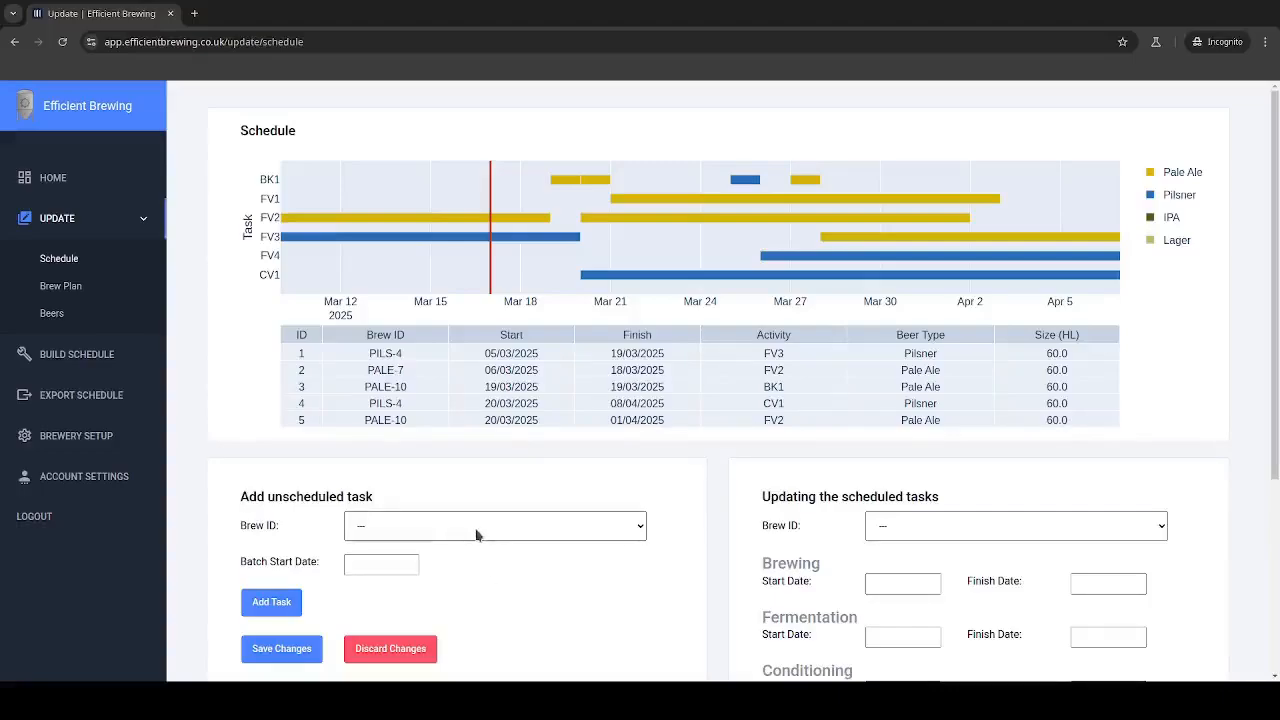
pyautogui.moveTo(600, 178)
pyautogui.moveTo(558, 179)
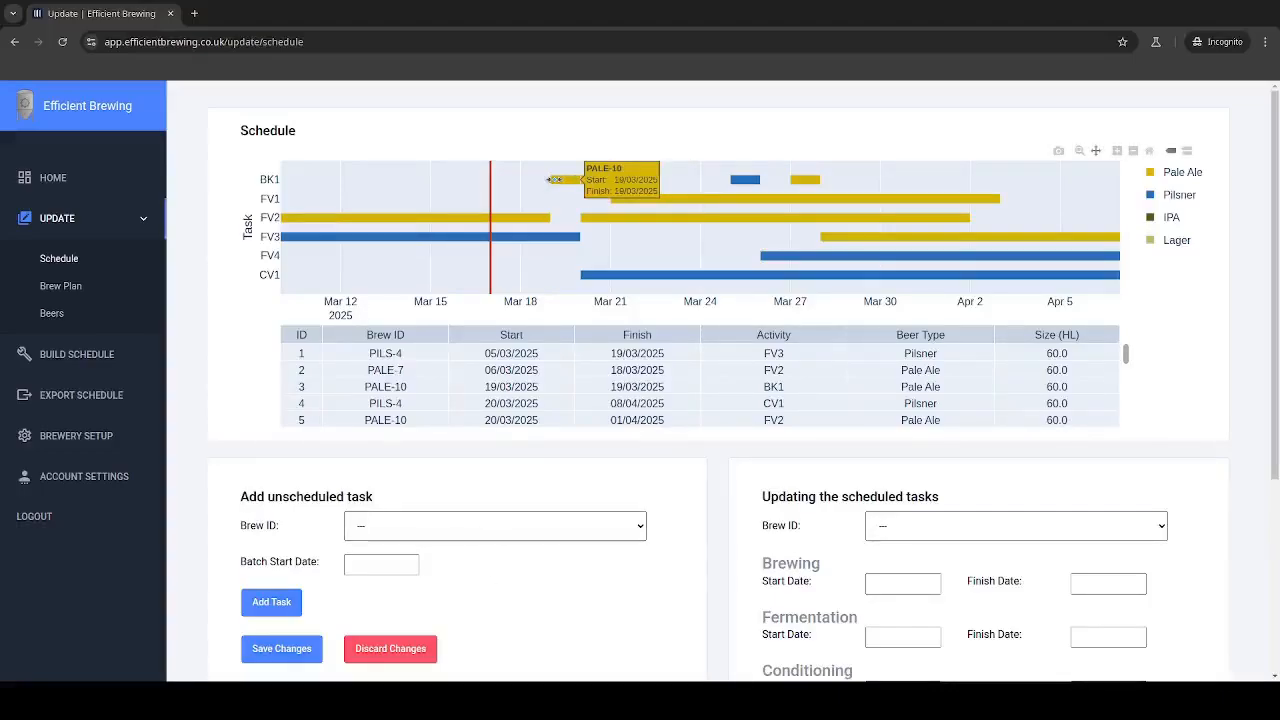
# Step: Add the unscheduled brew IPA-11 to the schedule with a batch start date of 24/03/2025
pyautogui.click(520, 537)
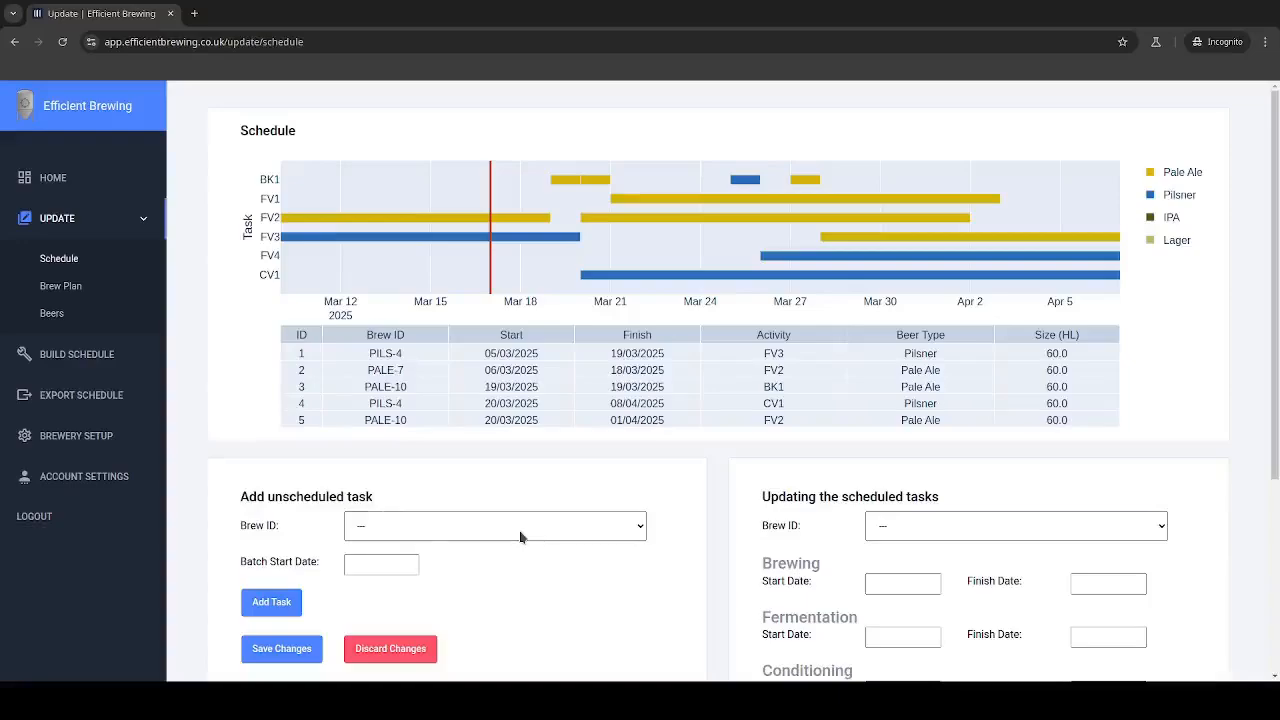
pyautogui.click(444, 583)
pyautogui.click(380, 566)
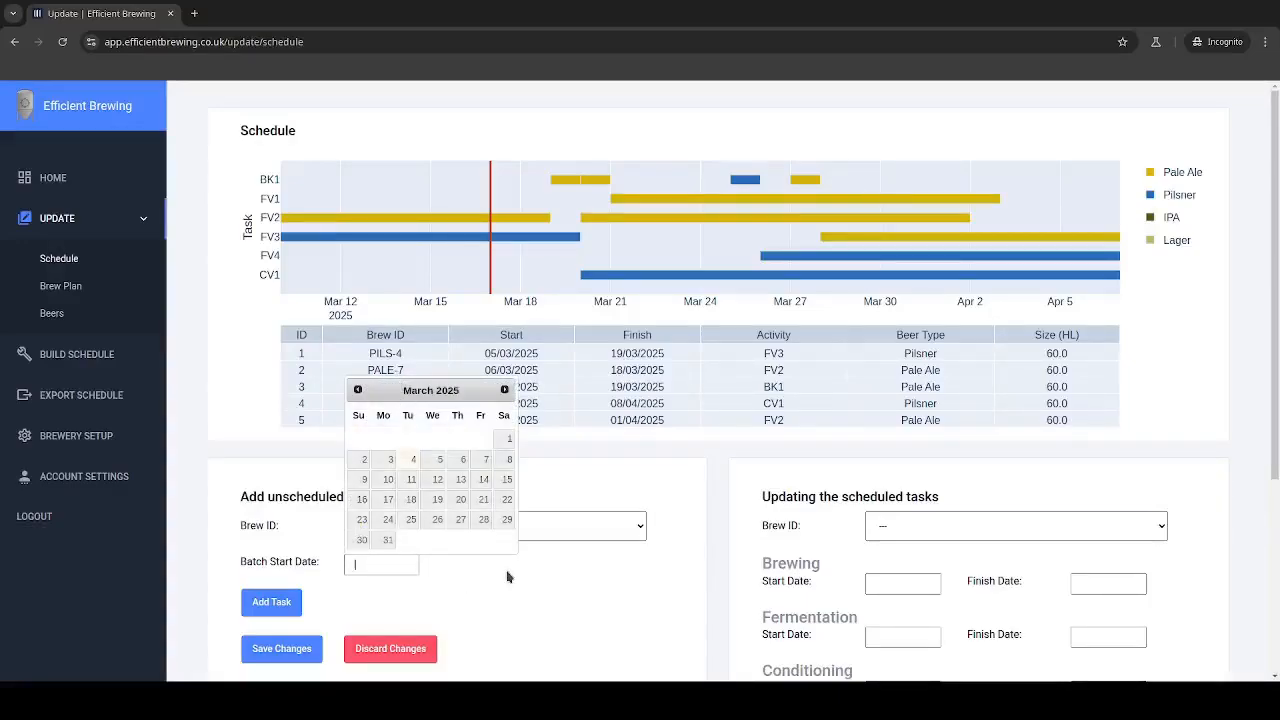
pyautogui.click(386, 520)
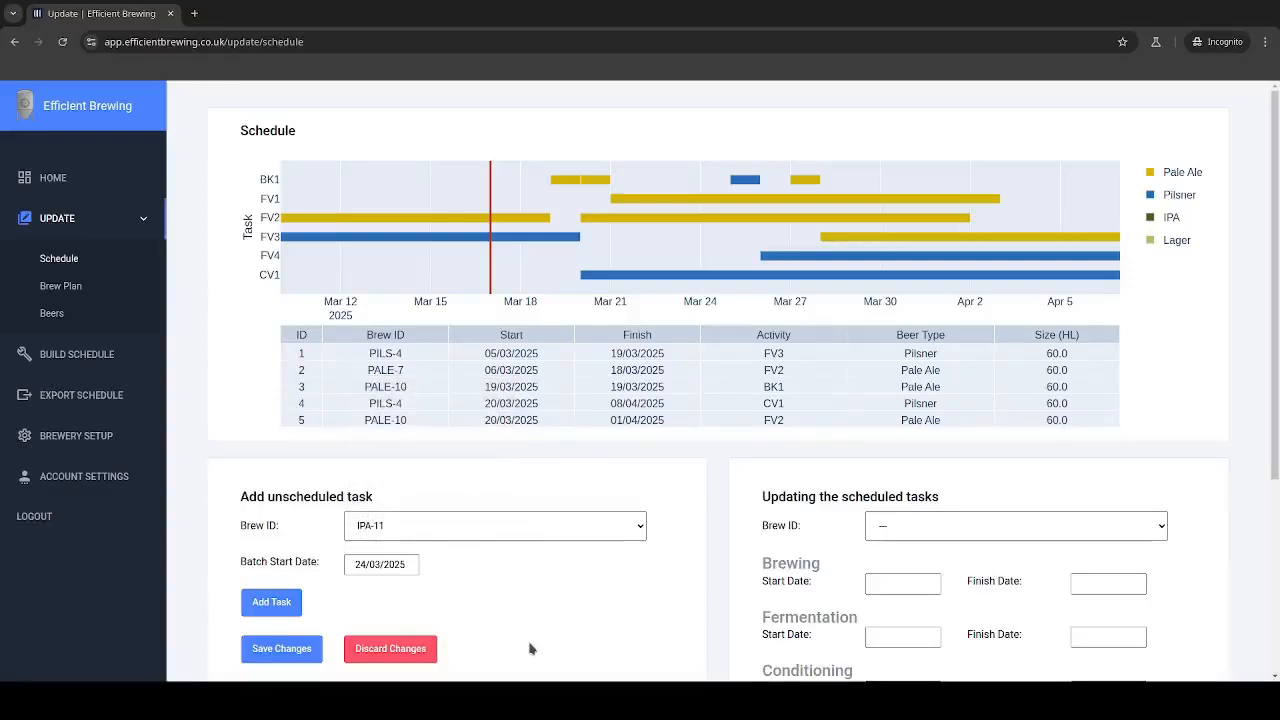
pyautogui.click(255, 602)
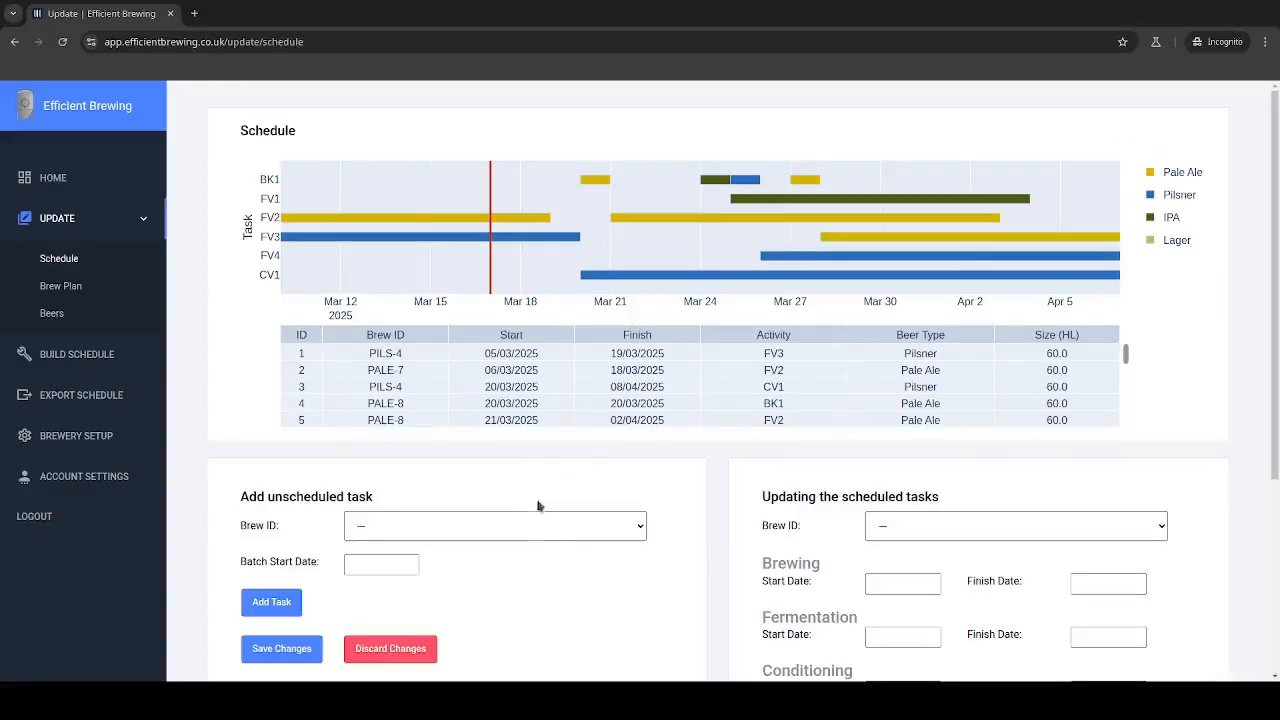
# Step: Review the rearranged tasks on the schedule chart through late April and save the schedule changes
pyautogui.moveTo(742, 180)
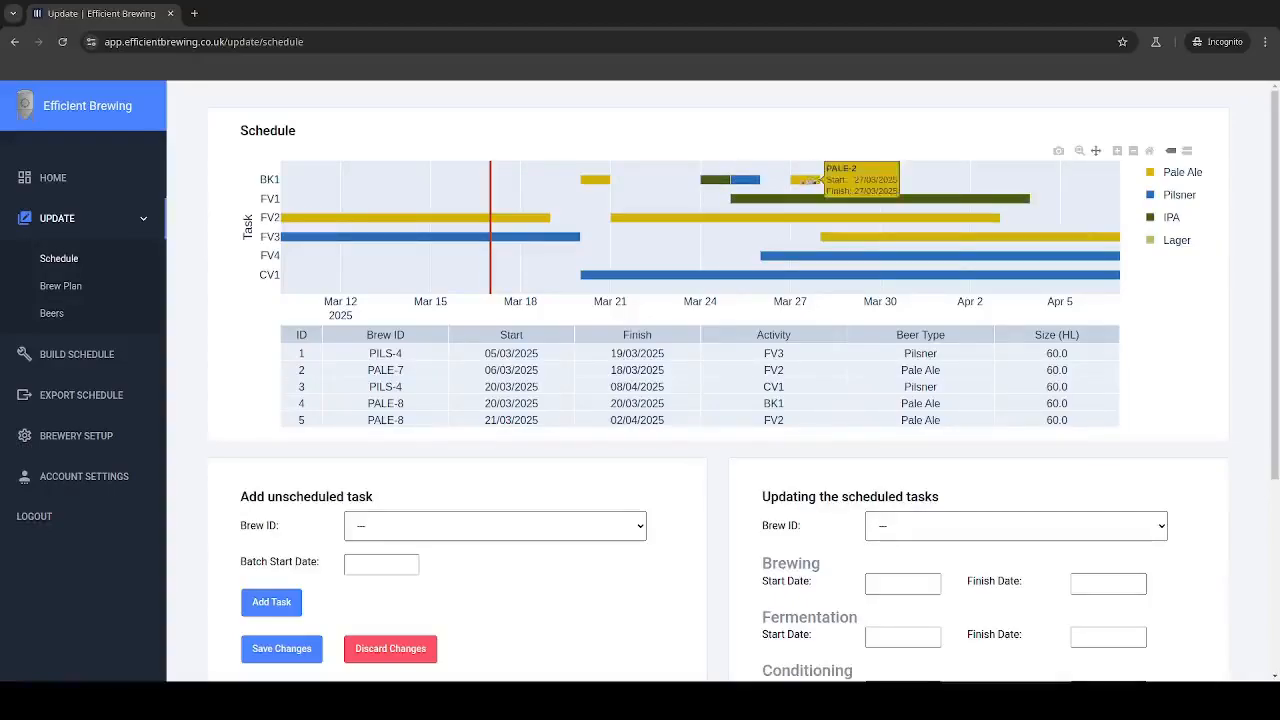
pyautogui.moveTo(677, 278)
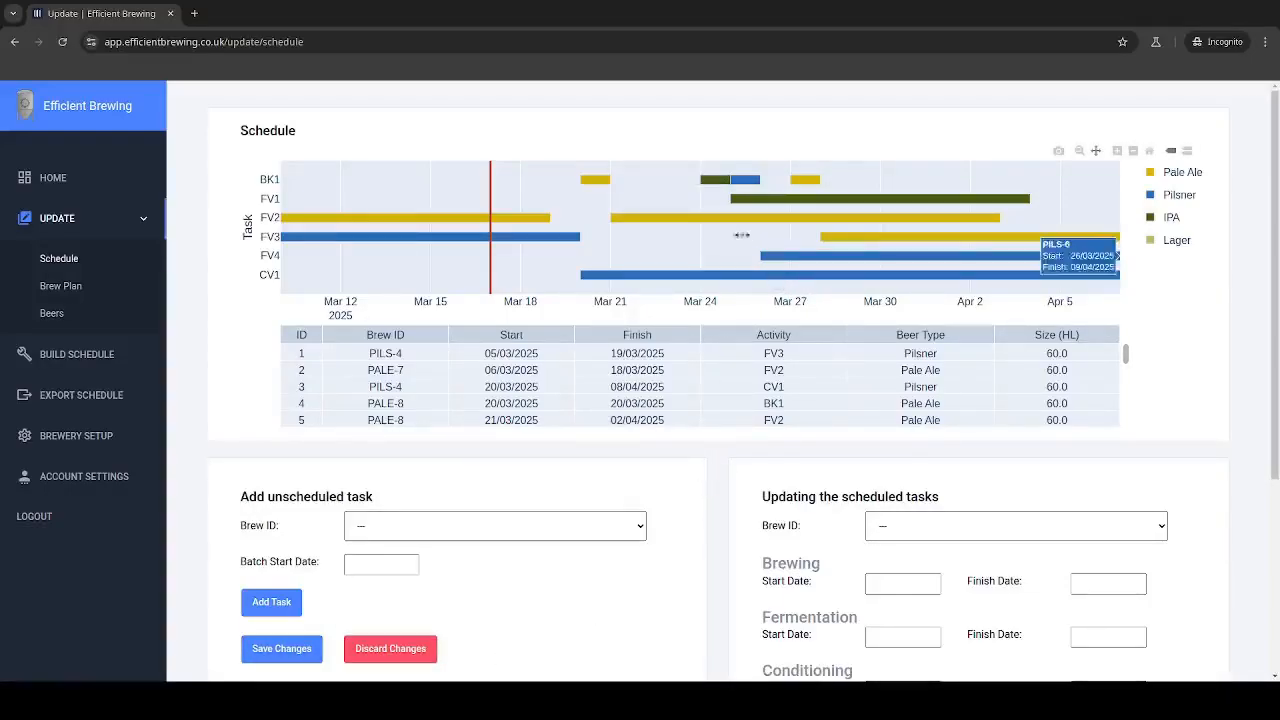
pyautogui.moveTo(705, 242); pyautogui.dragTo(519, 238)
pyautogui.moveTo(895, 216); pyautogui.dragTo(700, 209)
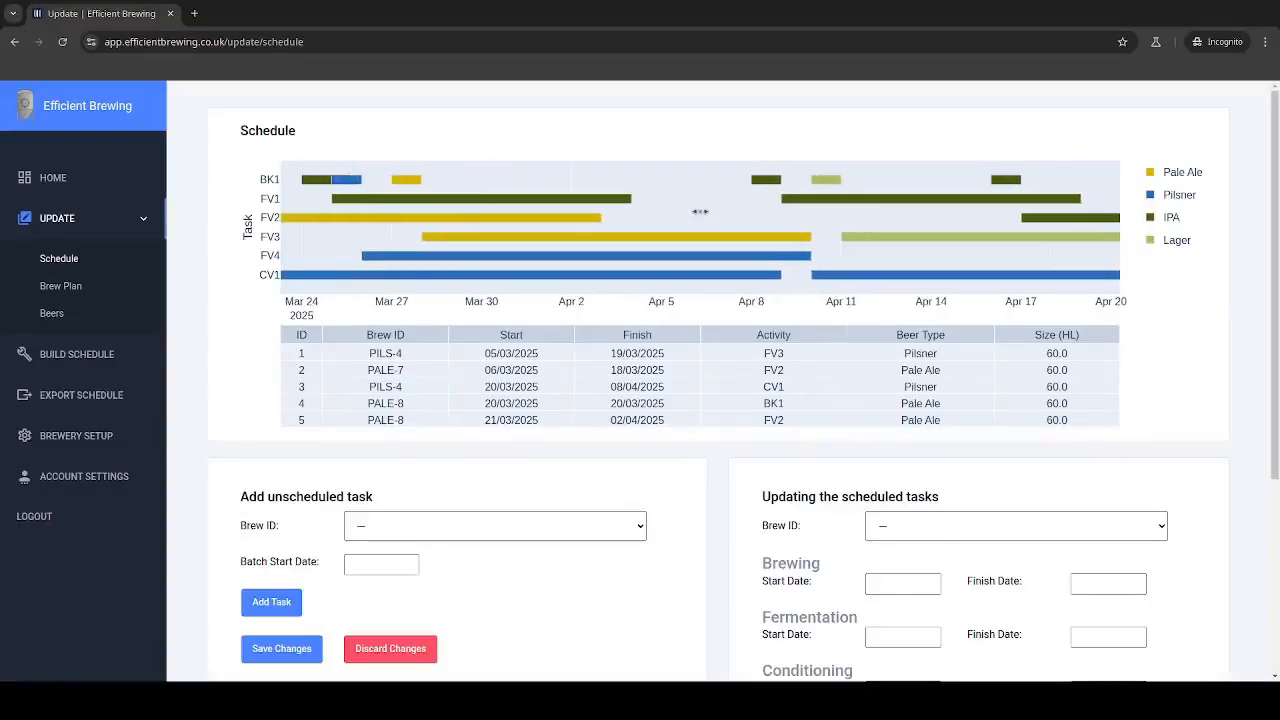
pyautogui.moveTo(871, 211); pyautogui.dragTo(617, 209)
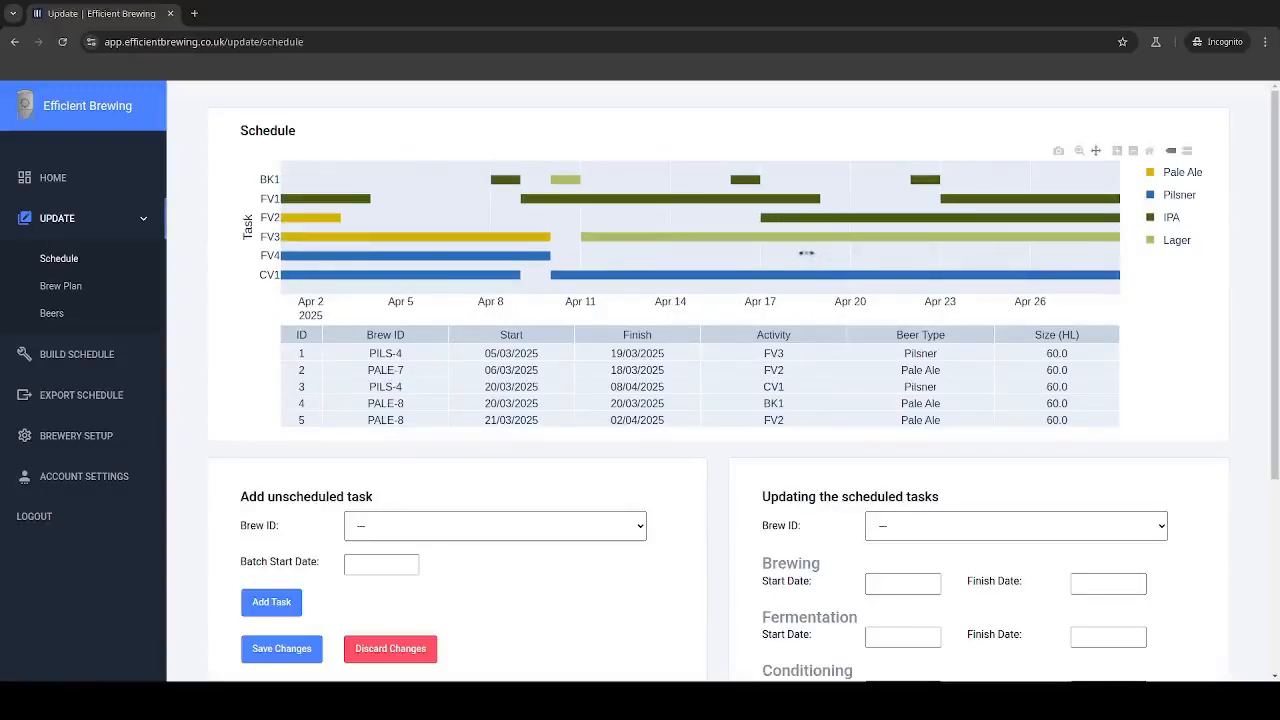
pyautogui.moveTo(806, 251)
pyautogui.mouseDown()
pyautogui.moveTo(595, 252)
pyautogui.moveTo(827, 258)
pyautogui.mouseUp()
pyautogui.moveTo(480, 205); pyautogui.dragTo(983, 229)
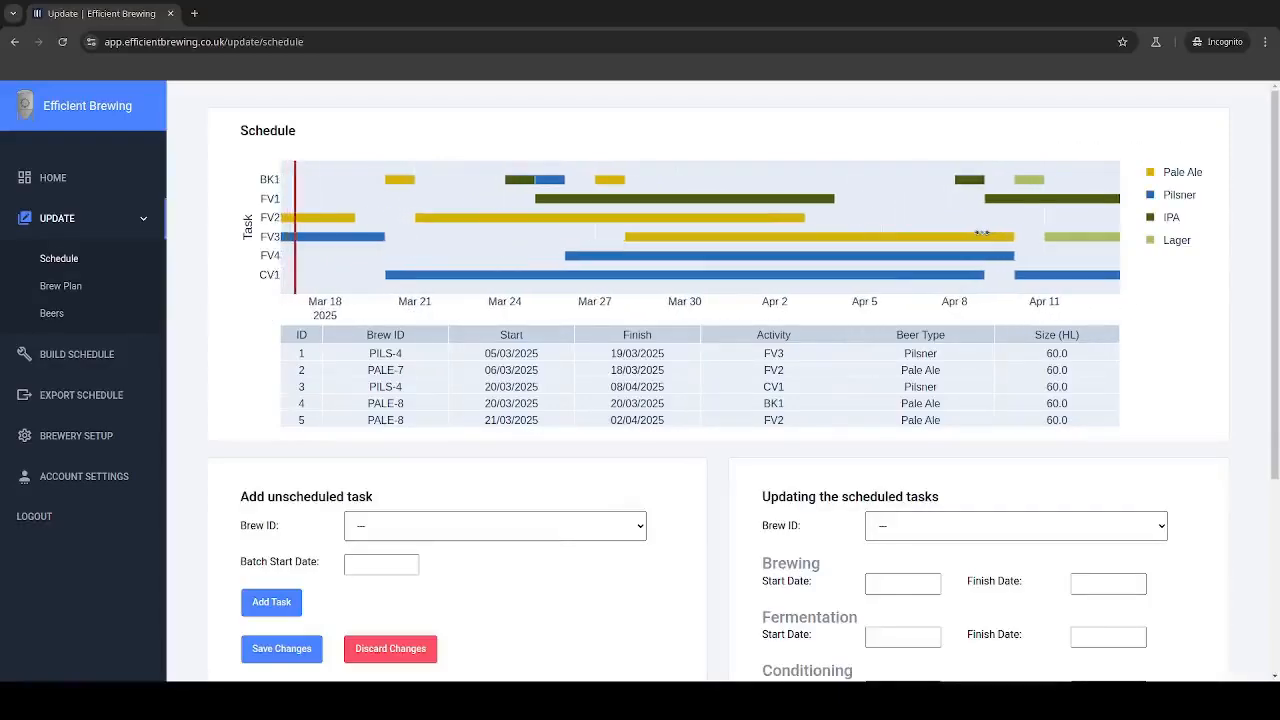
pyautogui.click(265, 652)
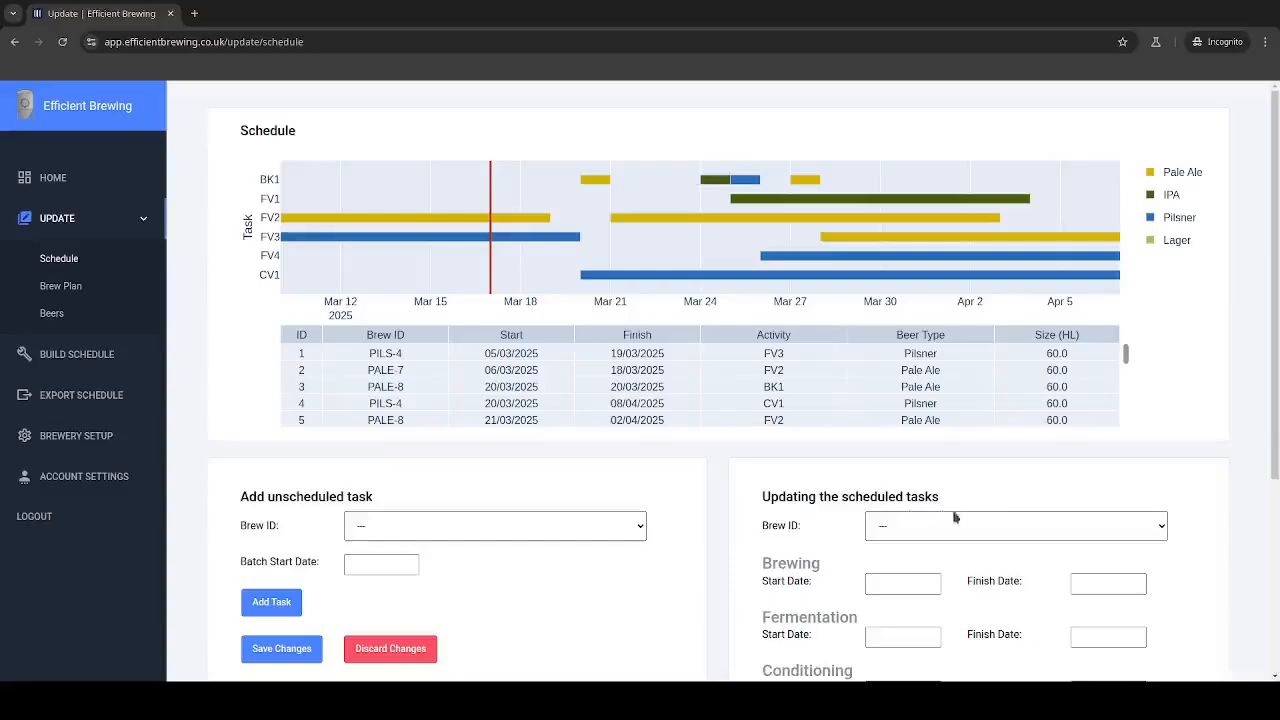
pyautogui.scroll(-2, 993, 516)
pyautogui.scroll(2, 993, 516)
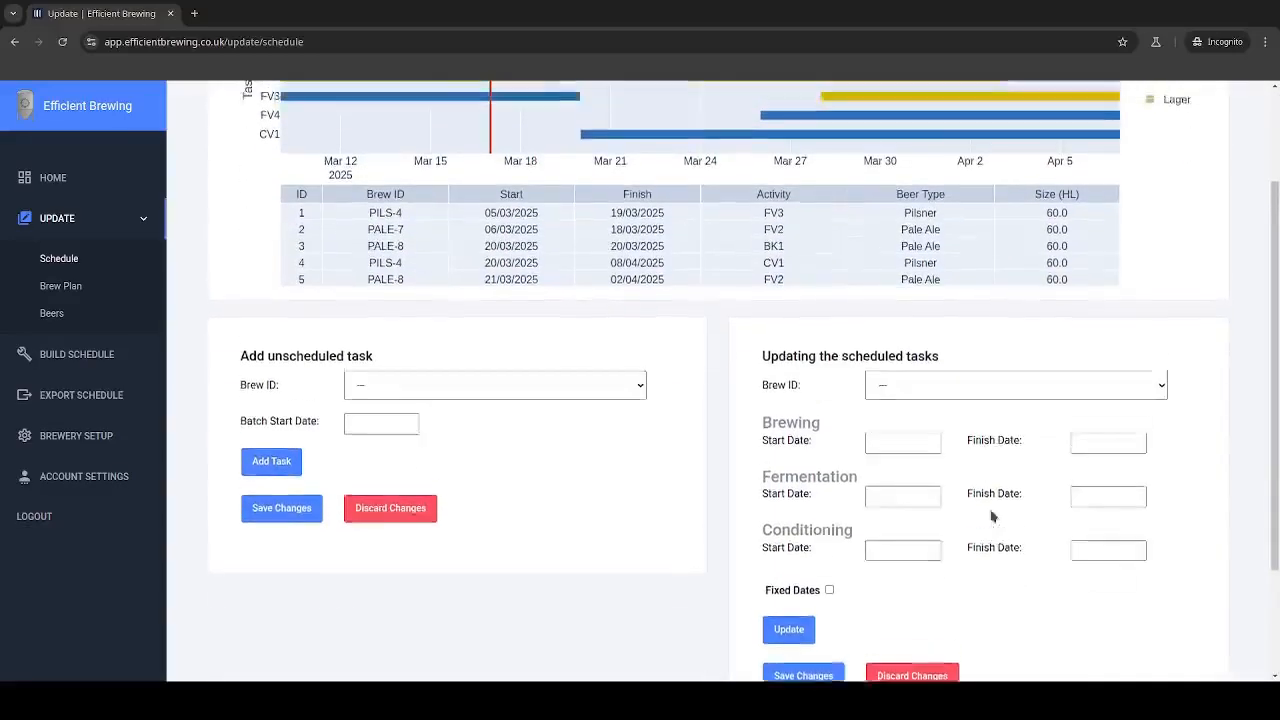
pyautogui.scroll(-1, 993, 516)
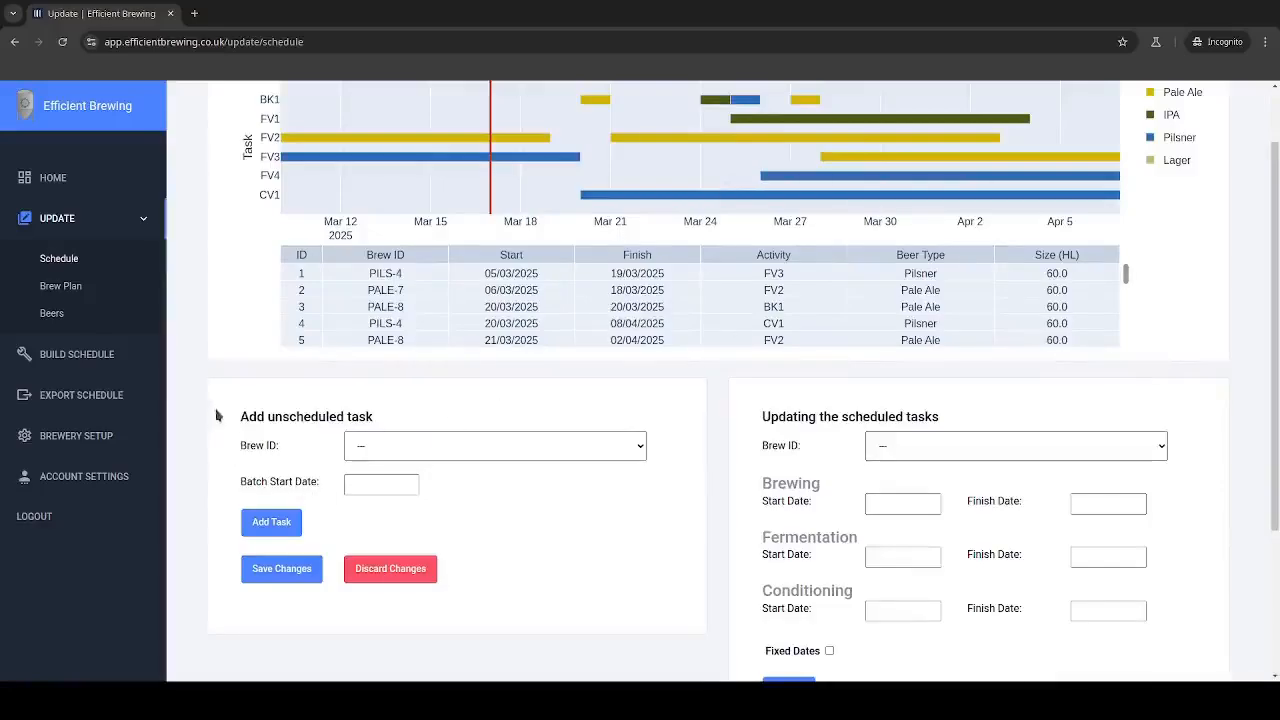
pyautogui.moveTo(257, 416); pyautogui.dragTo(372, 416)
pyautogui.click(405, 418)
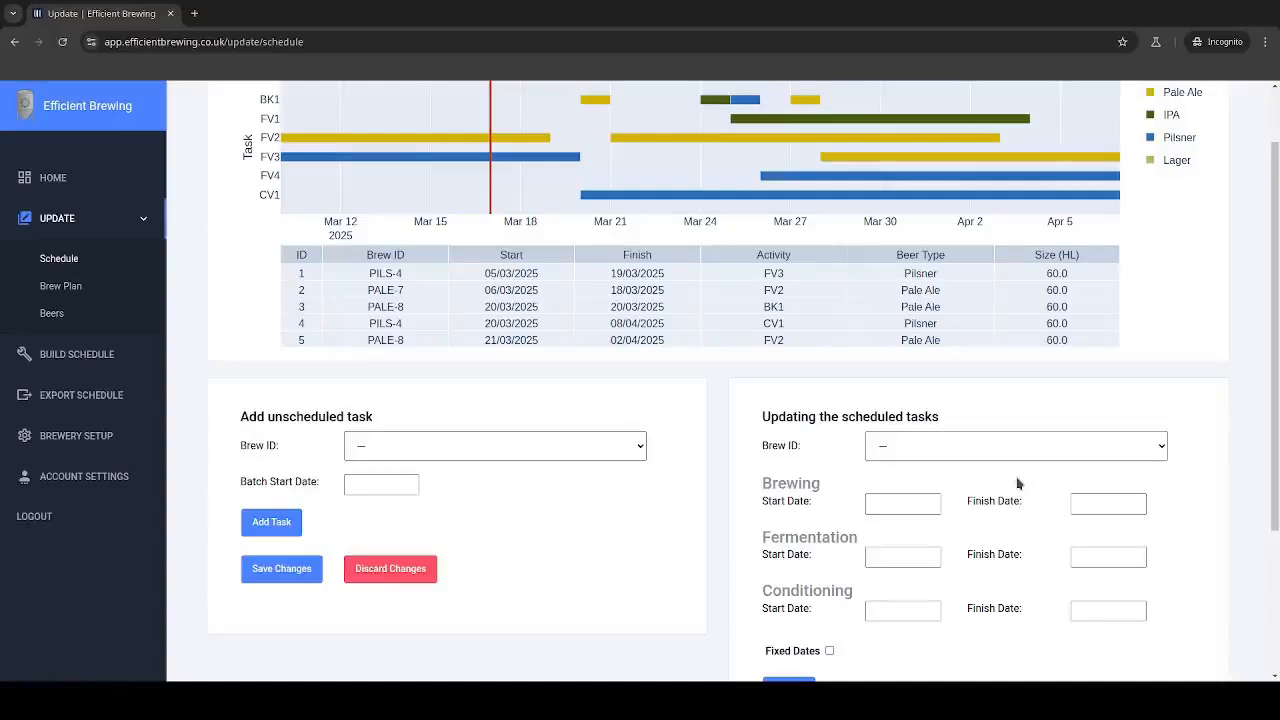
# Step: Mark the scheduled brew PILS-6 as having fixed dates and update the task
pyautogui.click(998, 549)
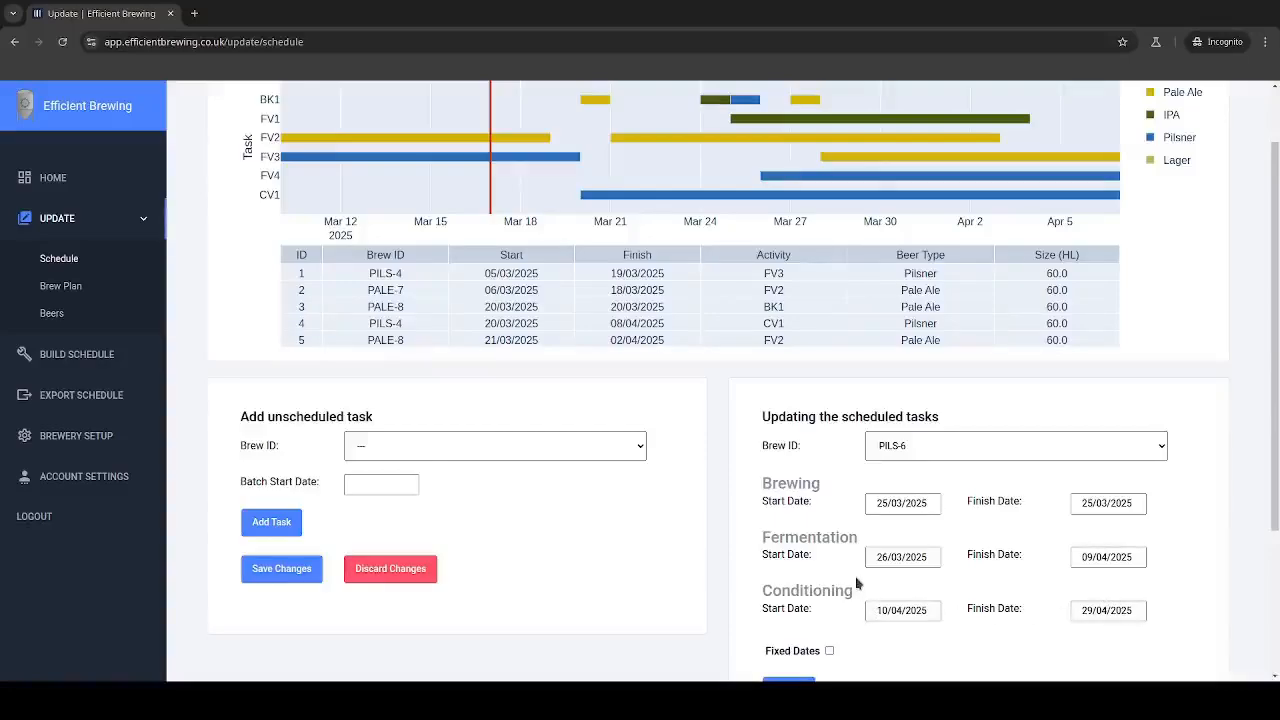
pyautogui.scroll(-1, 829, 593)
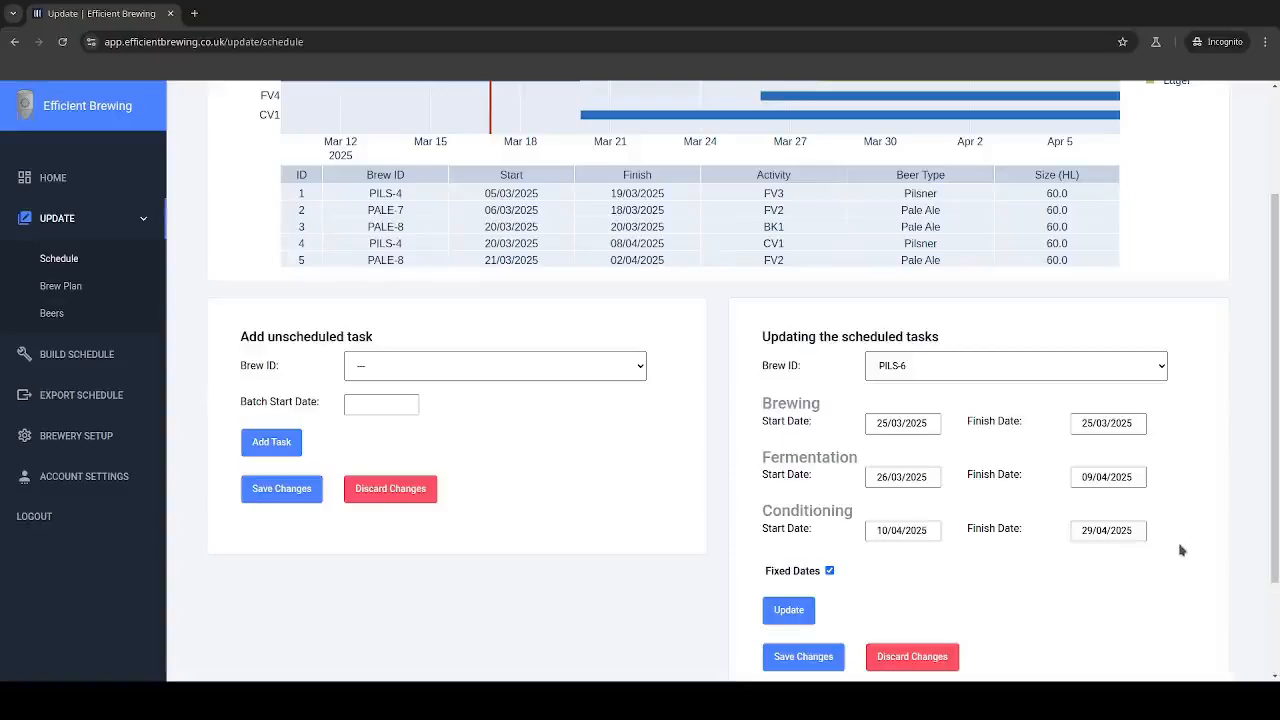
pyautogui.click(772, 612)
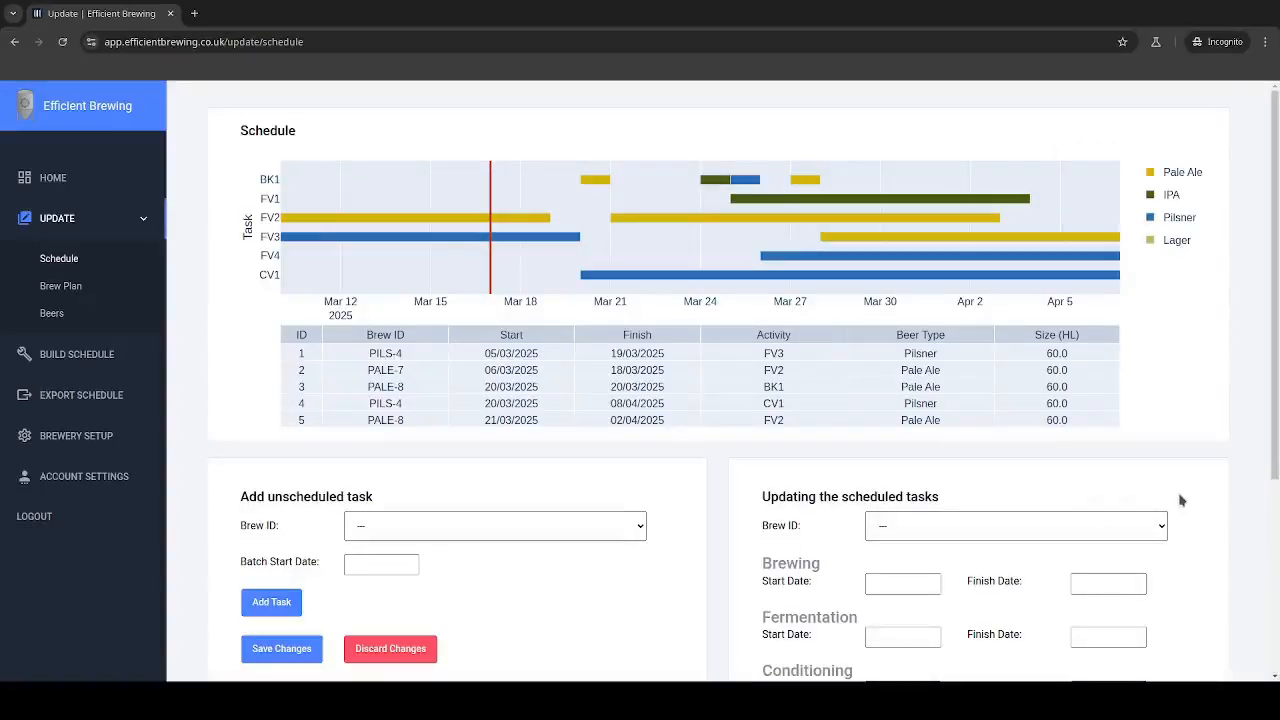
# Step: Reopen the scheduled brew PILS-6 to check its fixed dates setting and look through the schedule table
pyautogui.scroll(-1, 1180, 500)
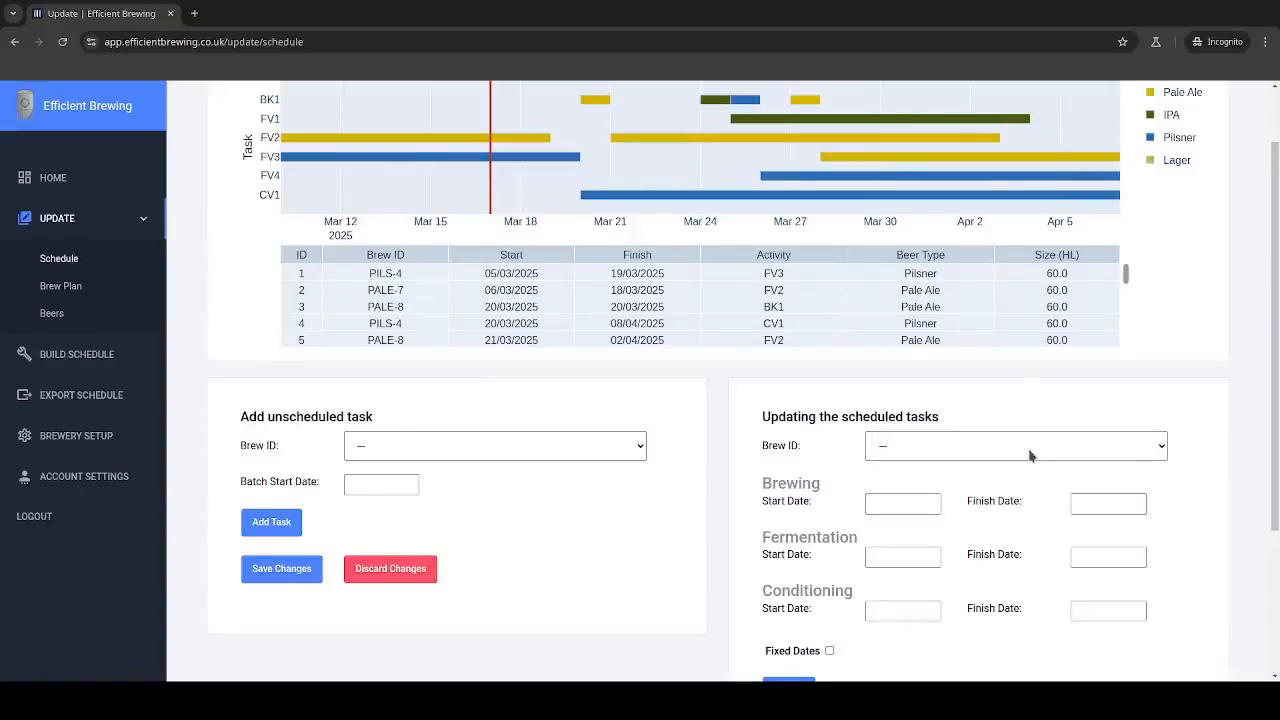
pyautogui.click(922, 554)
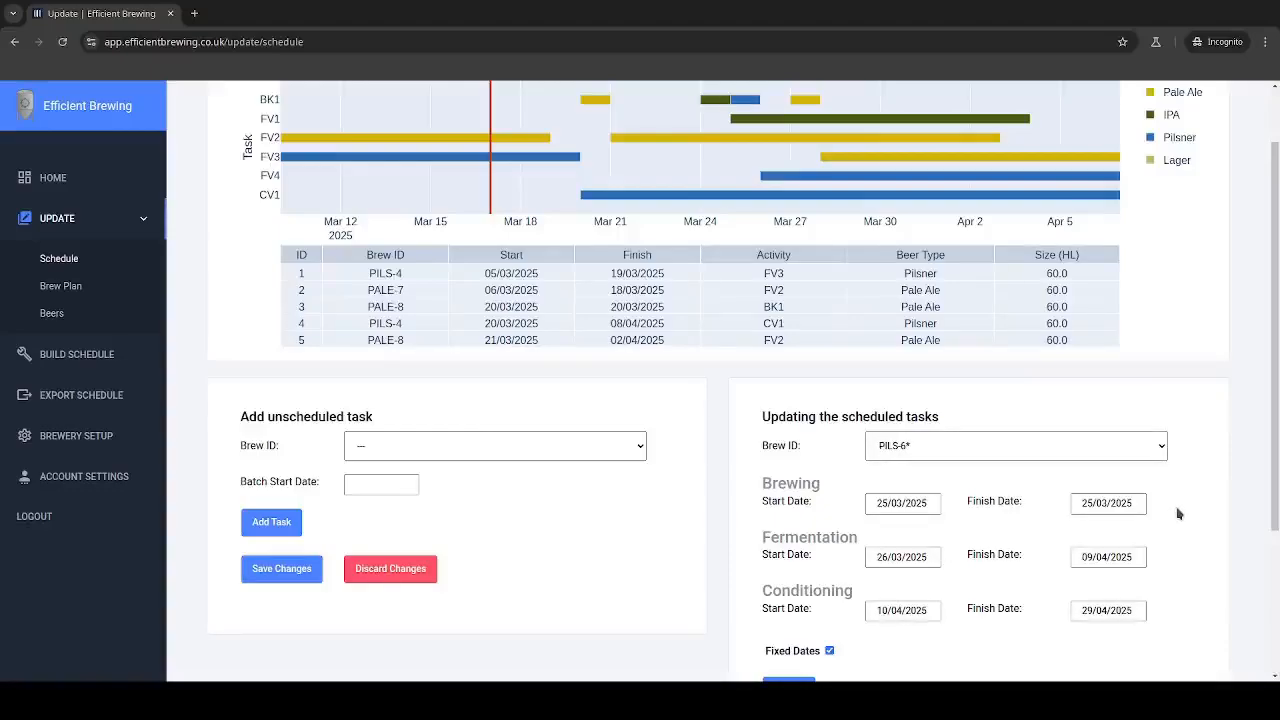
pyautogui.scroll(-2, 1178, 510)
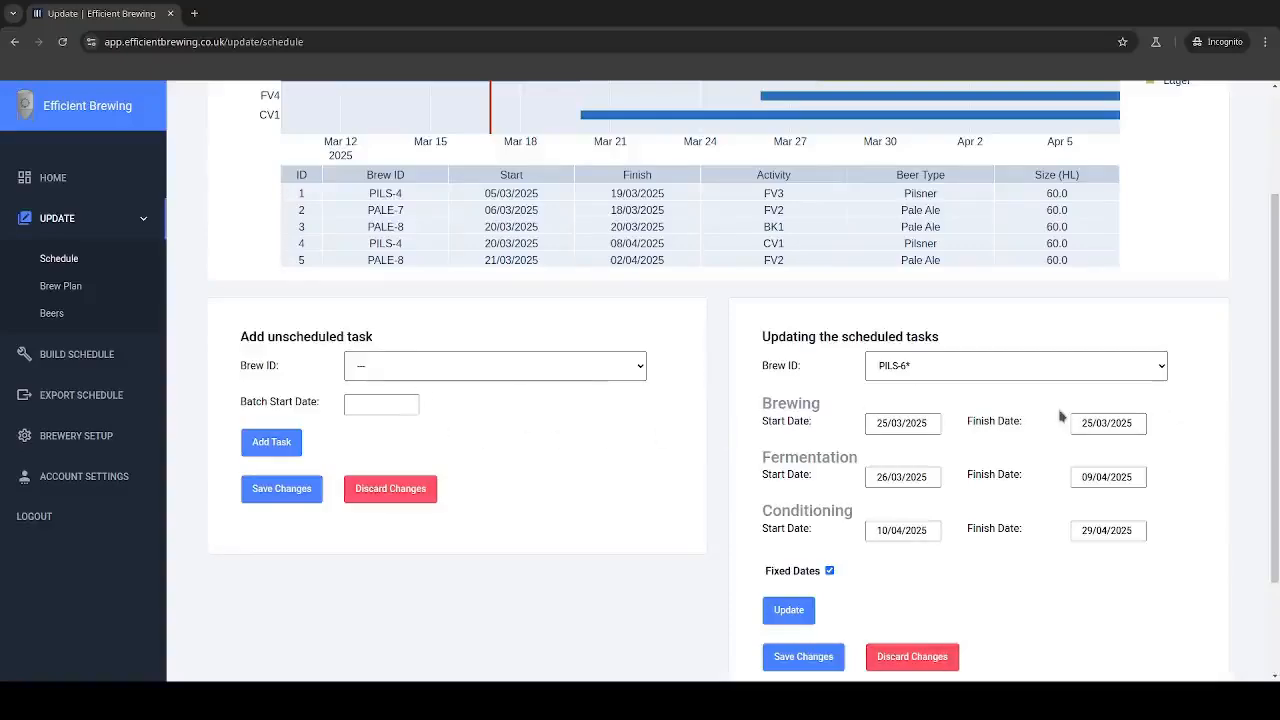
pyautogui.scroll(2, 1062, 417)
pyautogui.scroll(-3, 1120, 410)
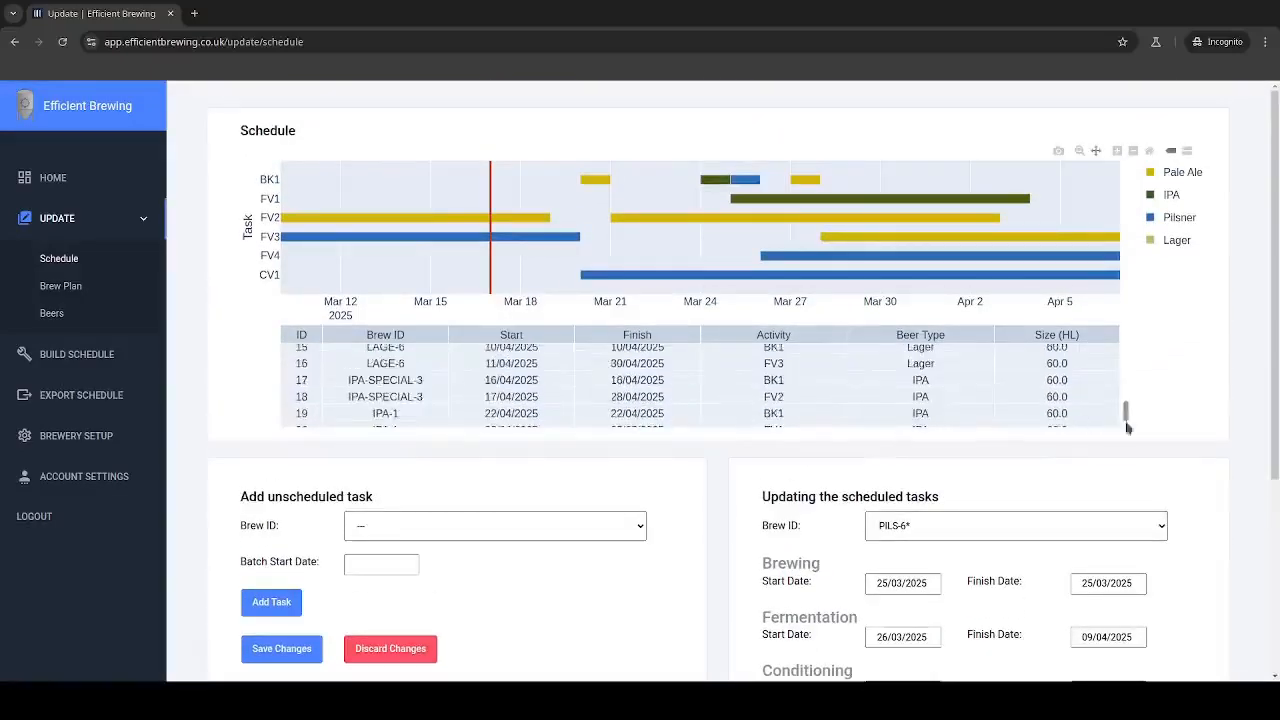
pyautogui.scroll(3, 1115, 405)
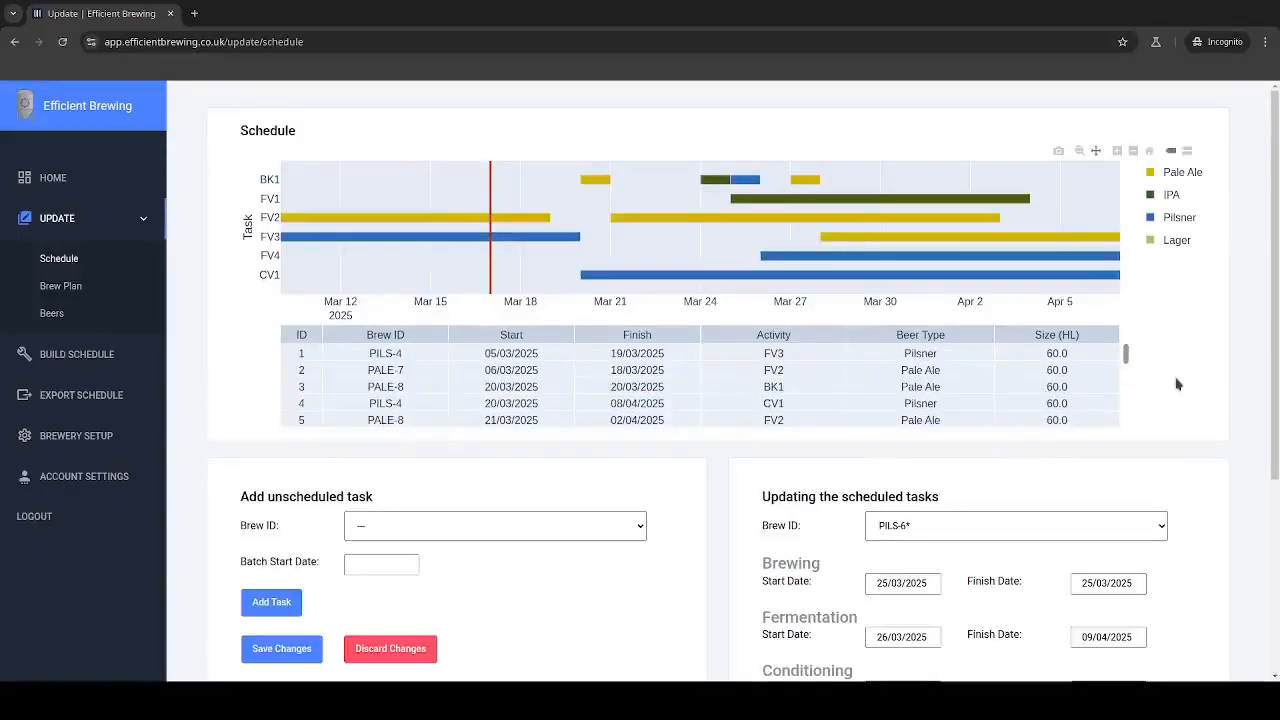
pyautogui.scroll(-1, 1237, 549)
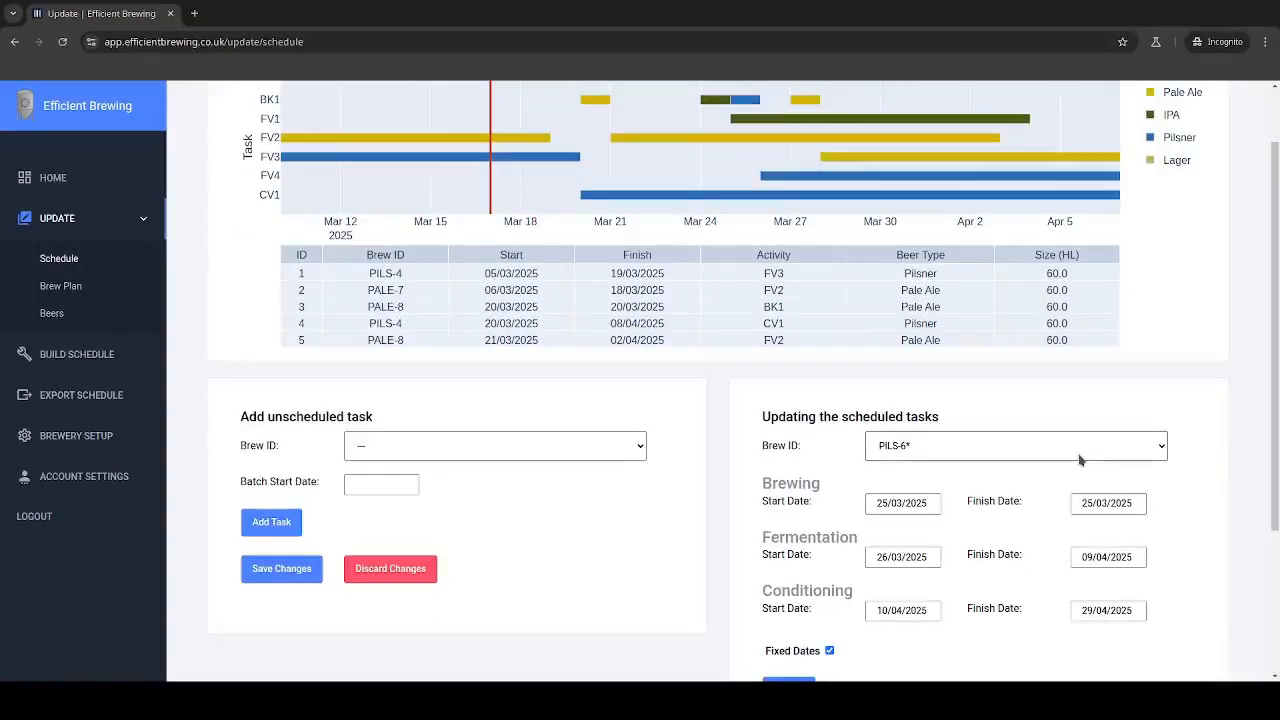
# Step: Set the fermentation finish date of the scheduled brew IPA-9 to 21/04/2025 and update the task
pyautogui.moveTo(1025, 138); pyautogui.dragTo(693, 150)
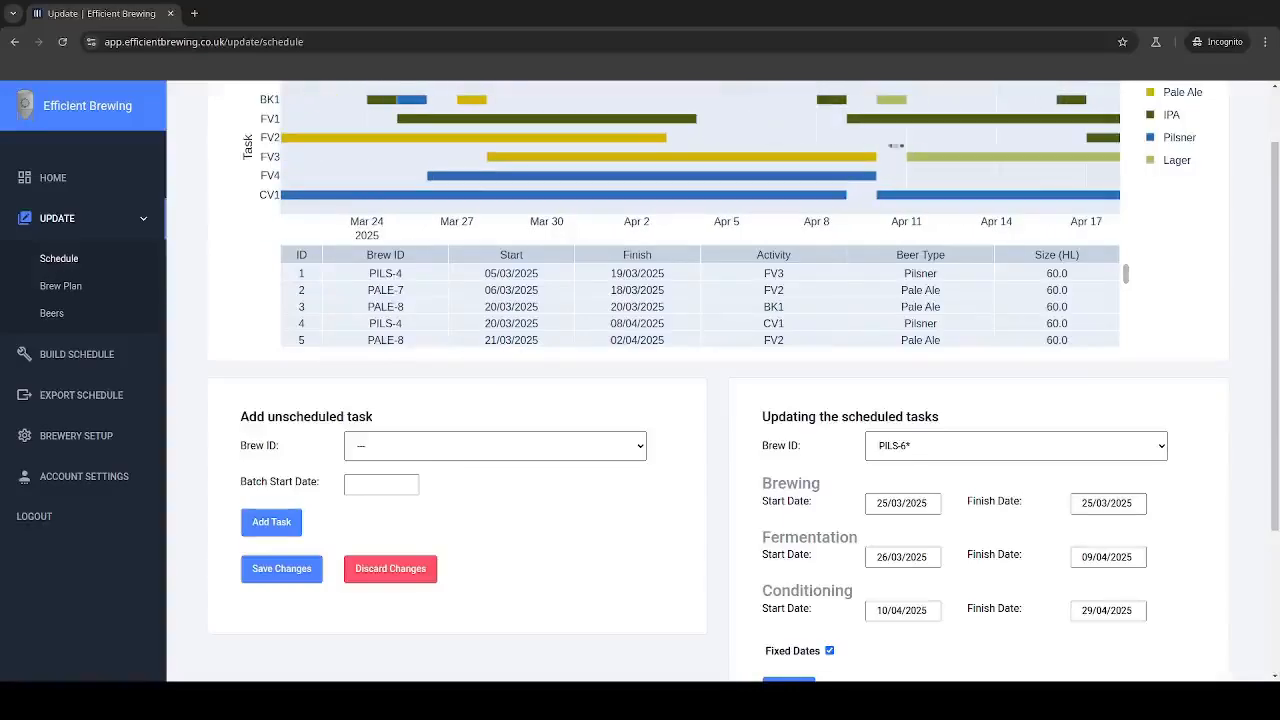
pyautogui.moveTo(897, 144); pyautogui.dragTo(576, 152)
pyautogui.moveTo(759, 147); pyautogui.dragTo(632, 141)
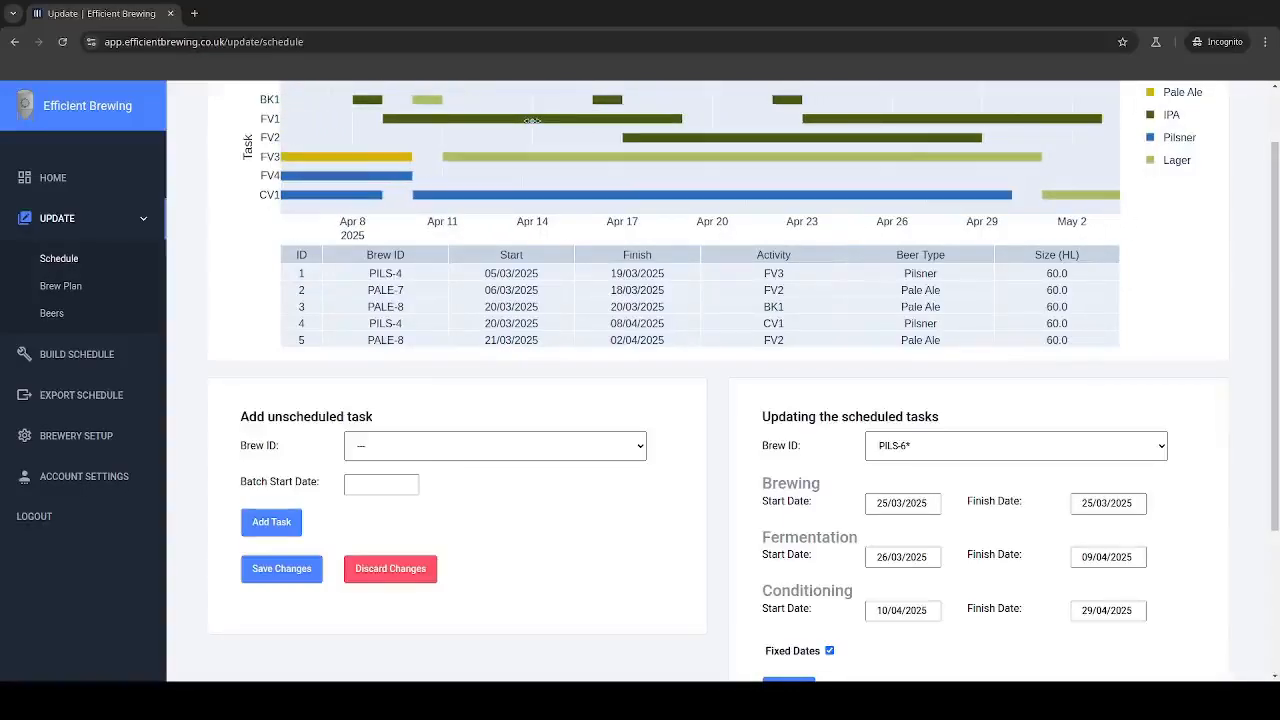
pyautogui.moveTo(550, 117)
pyautogui.click(978, 587)
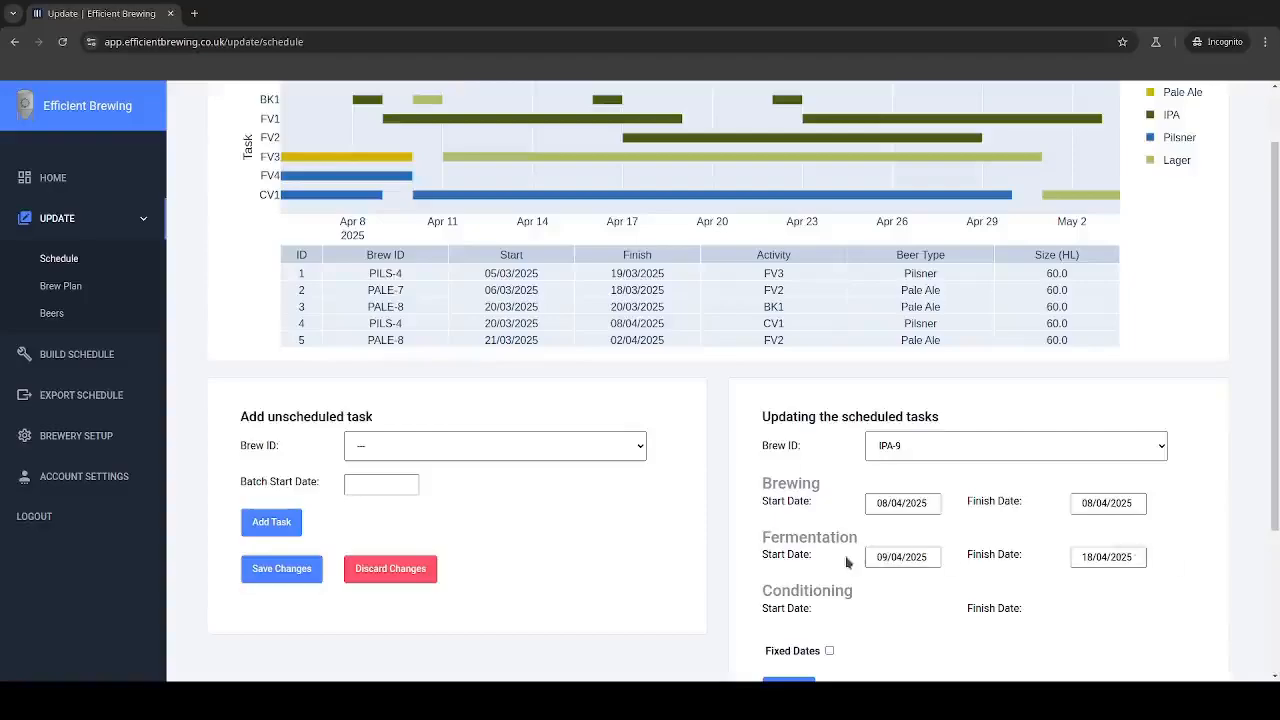
pyautogui.click(1108, 557)
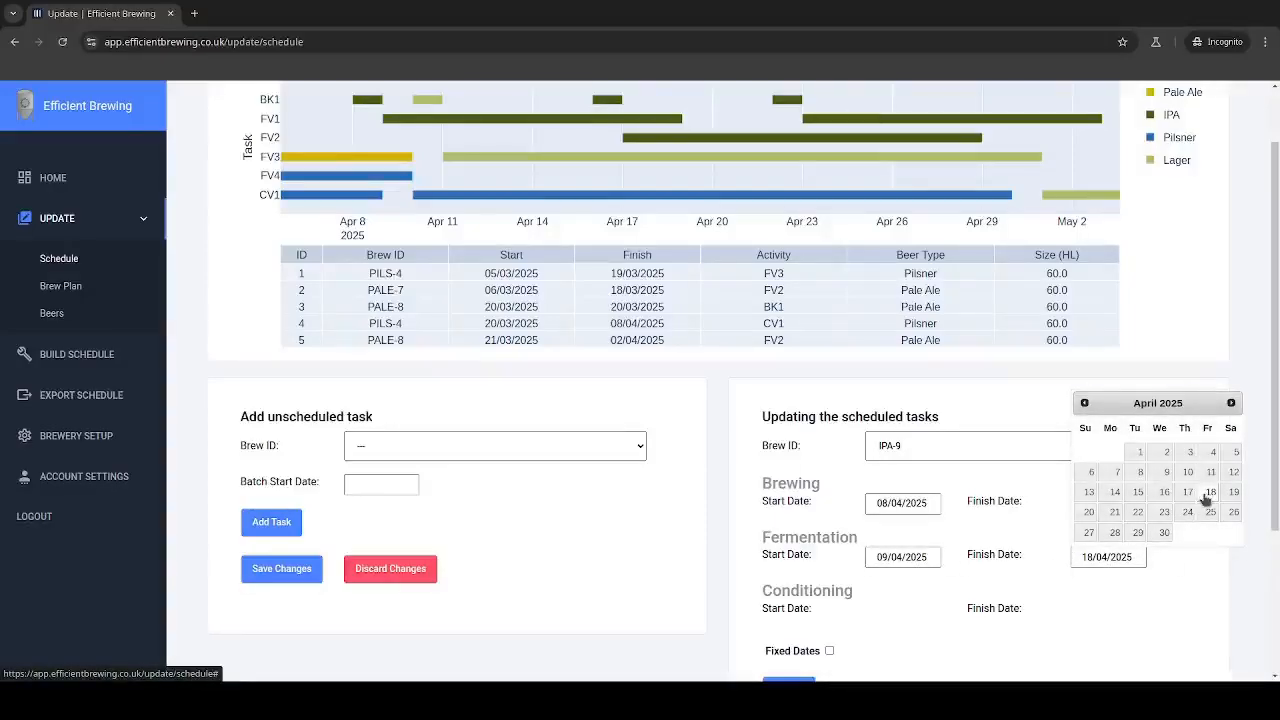
pyautogui.click(1115, 512)
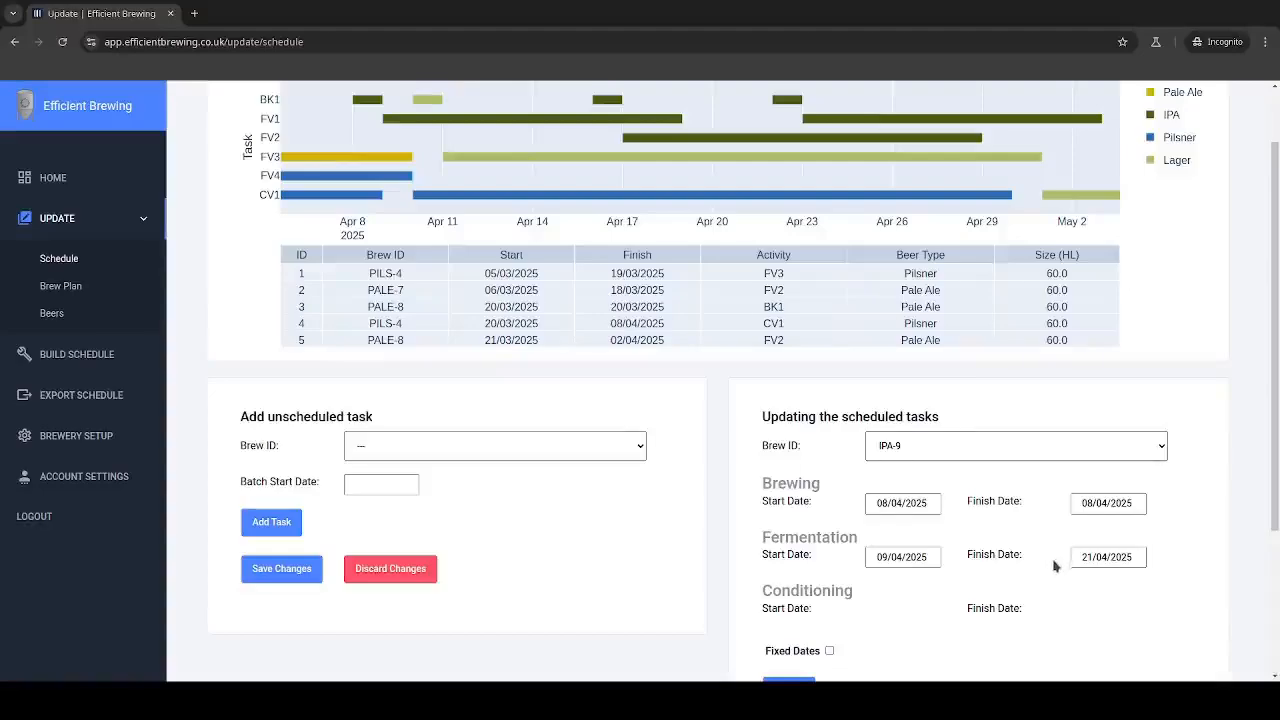
pyautogui.scroll(-2, 831, 646)
pyautogui.click(785, 533)
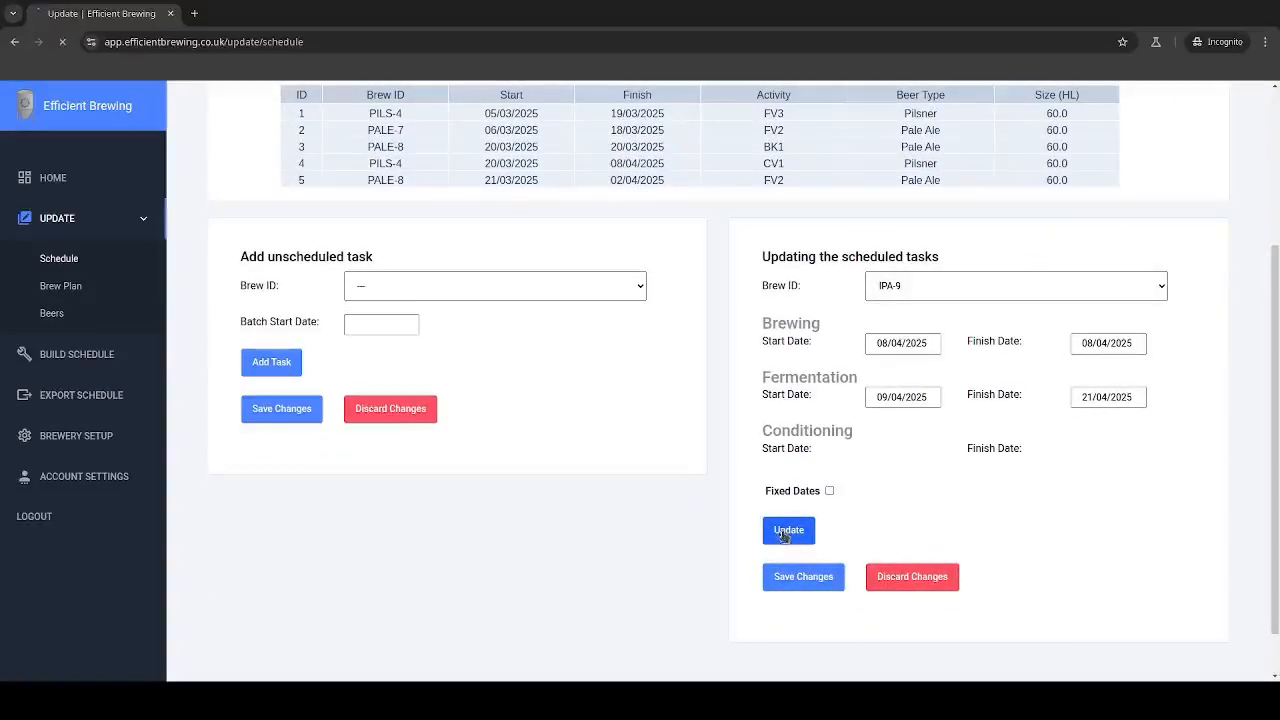
# Step: Select the scheduled brew IPA-SPECIAL-3 and set its brewing start and finish dates to 21/04/2025
pyautogui.scroll(2, 986, 543)
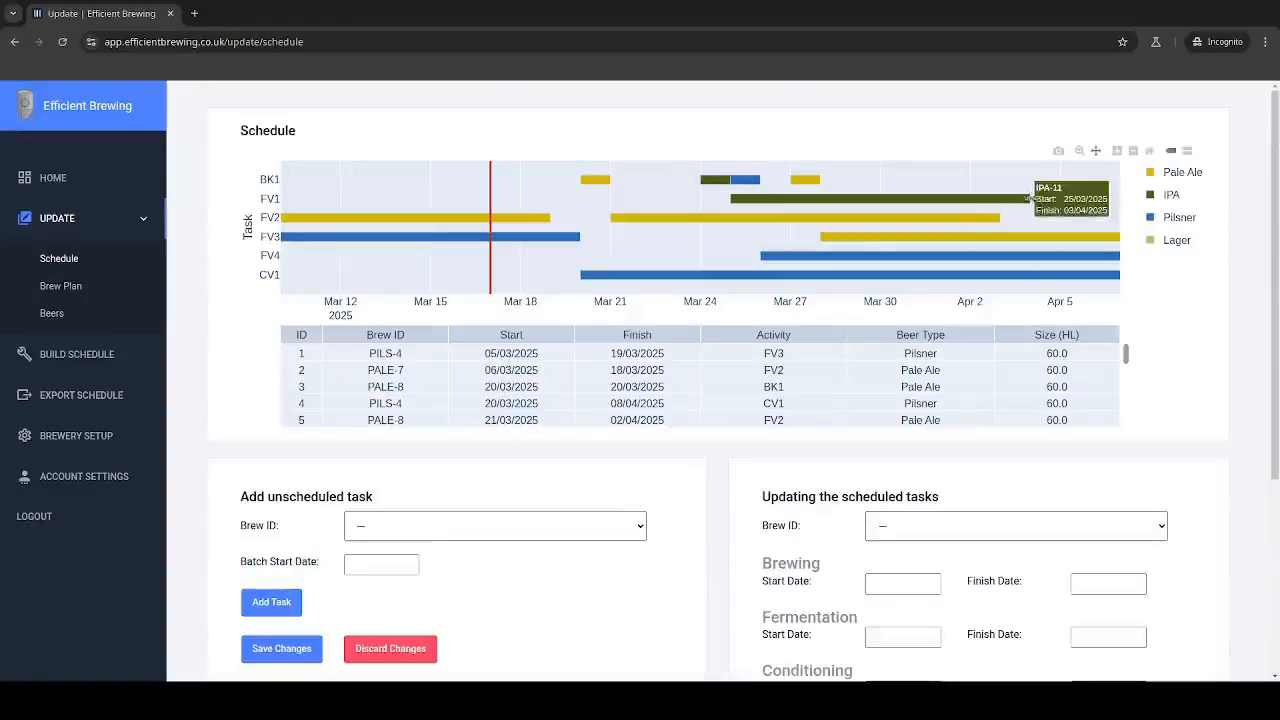
pyautogui.moveTo(1032, 220); pyautogui.dragTo(546, 227)
pyautogui.moveTo(793, 226); pyautogui.dragTo(363, 220)
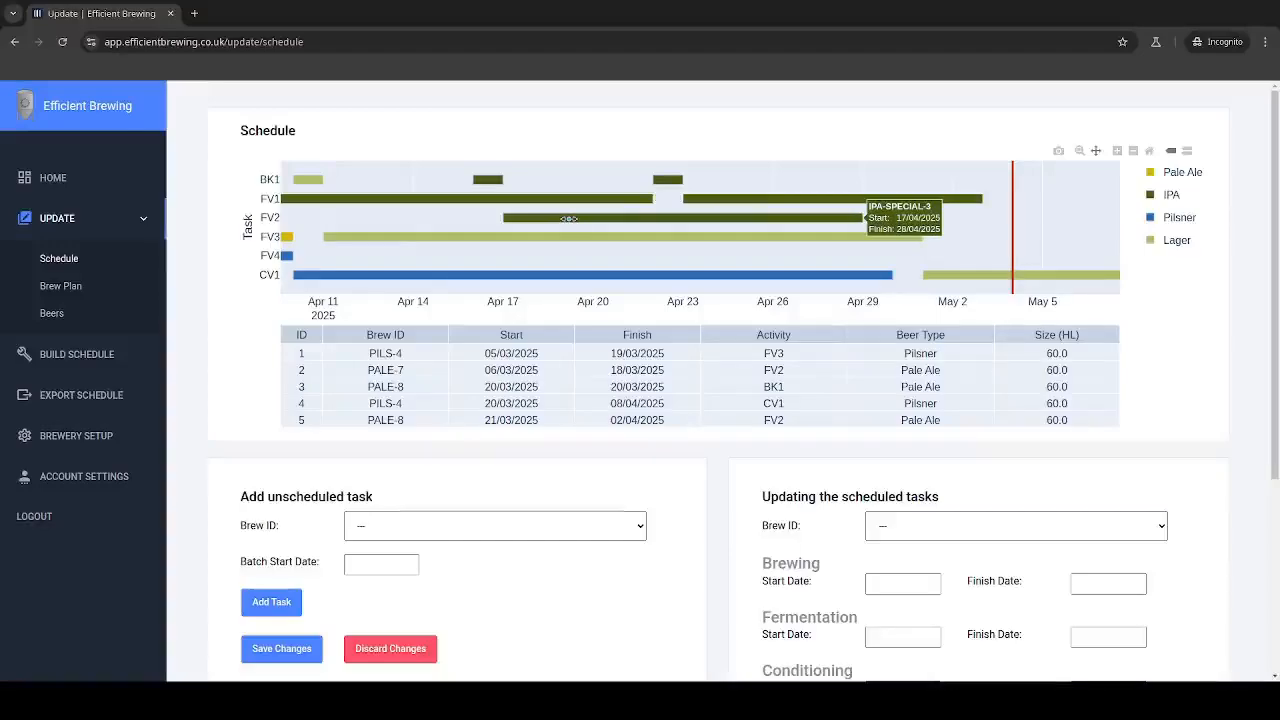
pyautogui.click(981, 486)
pyautogui.scroll(-1, 1208, 591)
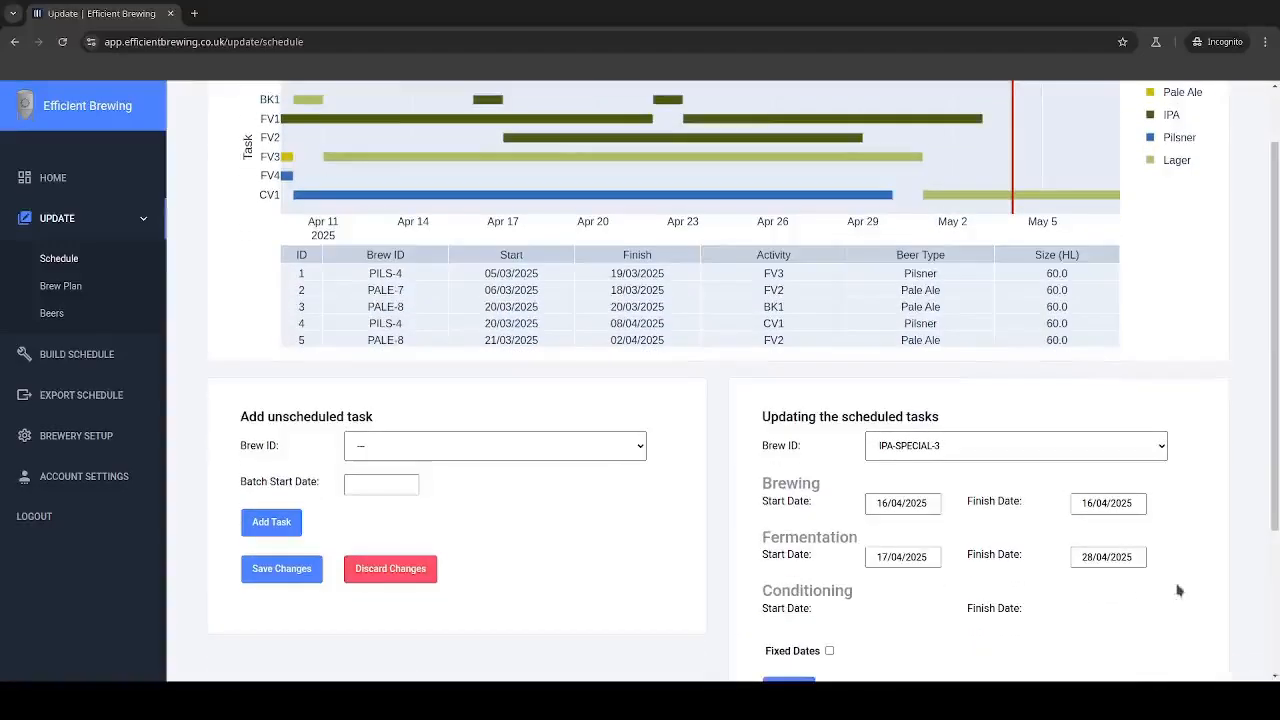
pyautogui.scroll(1, 883, 490)
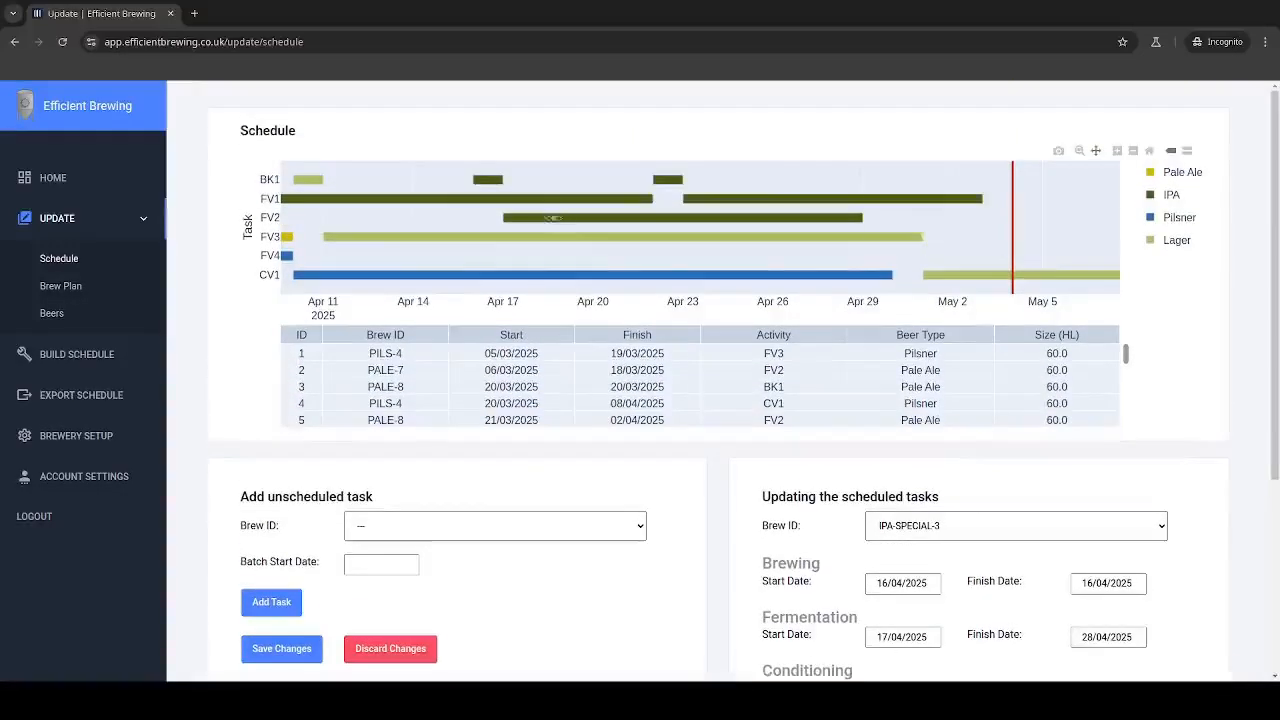
pyautogui.moveTo(552, 218)
pyautogui.moveTo(488, 178)
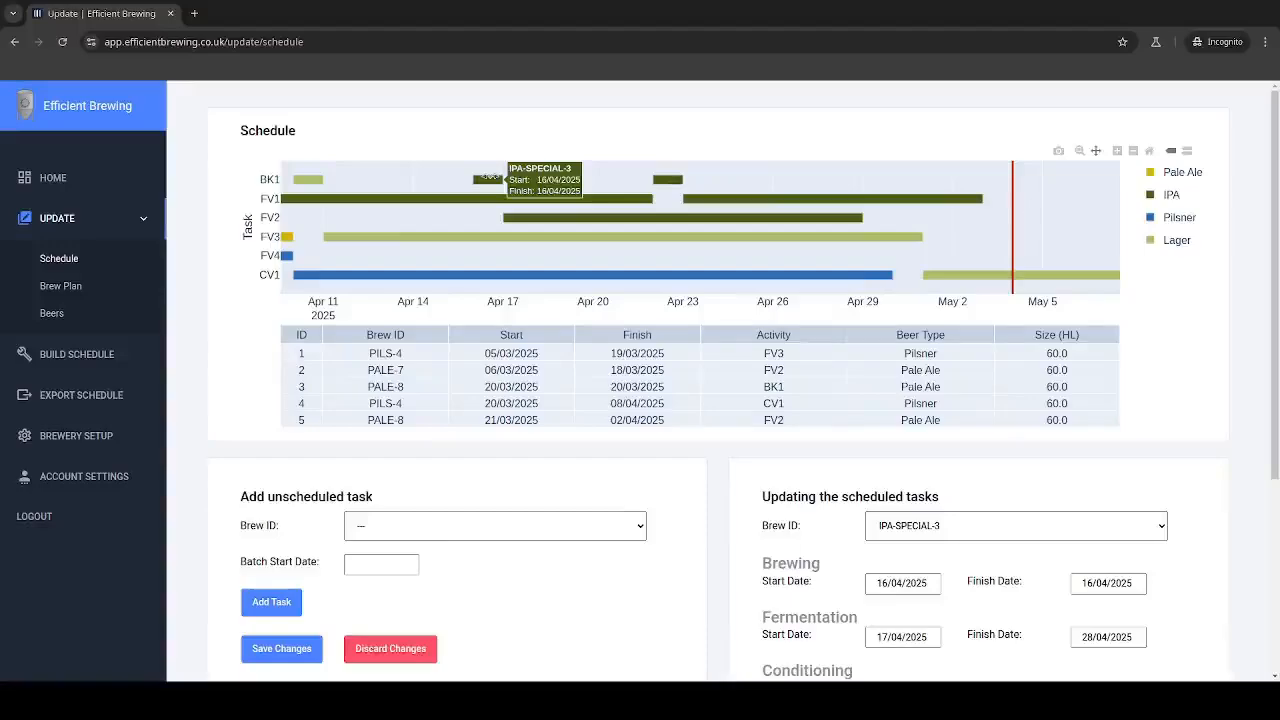
pyautogui.click(894, 582)
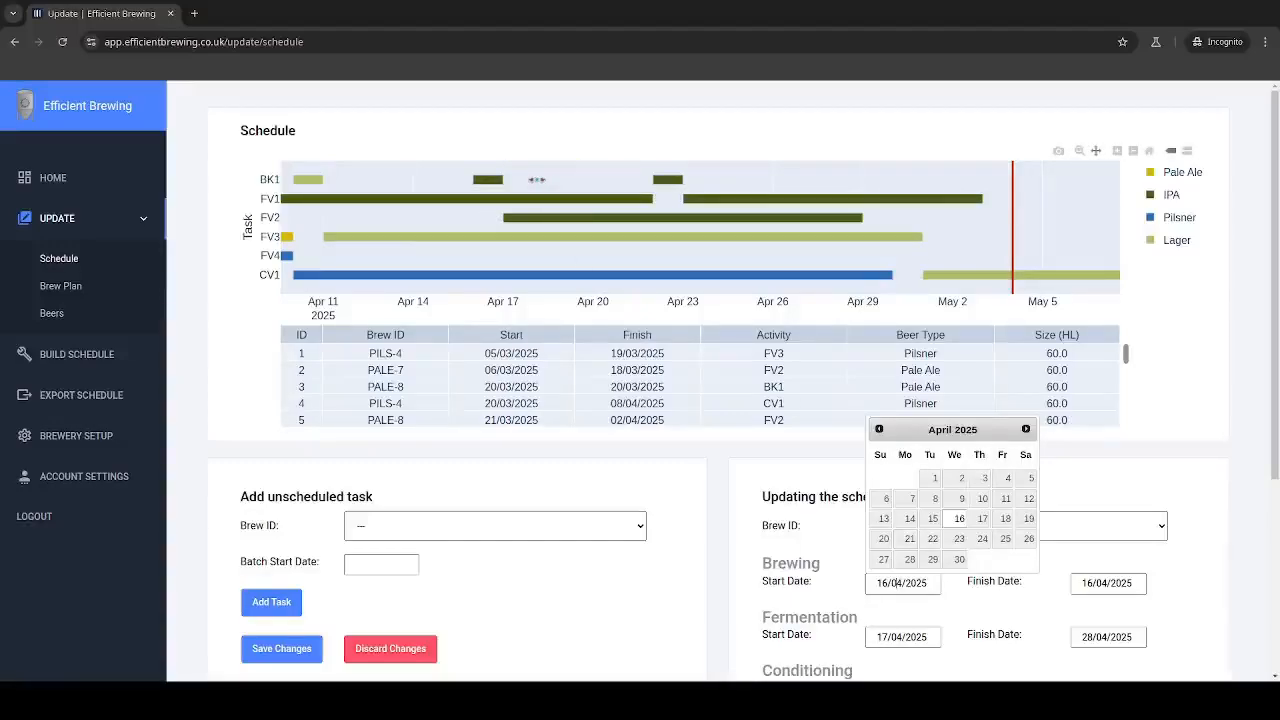
pyautogui.moveTo(657, 180)
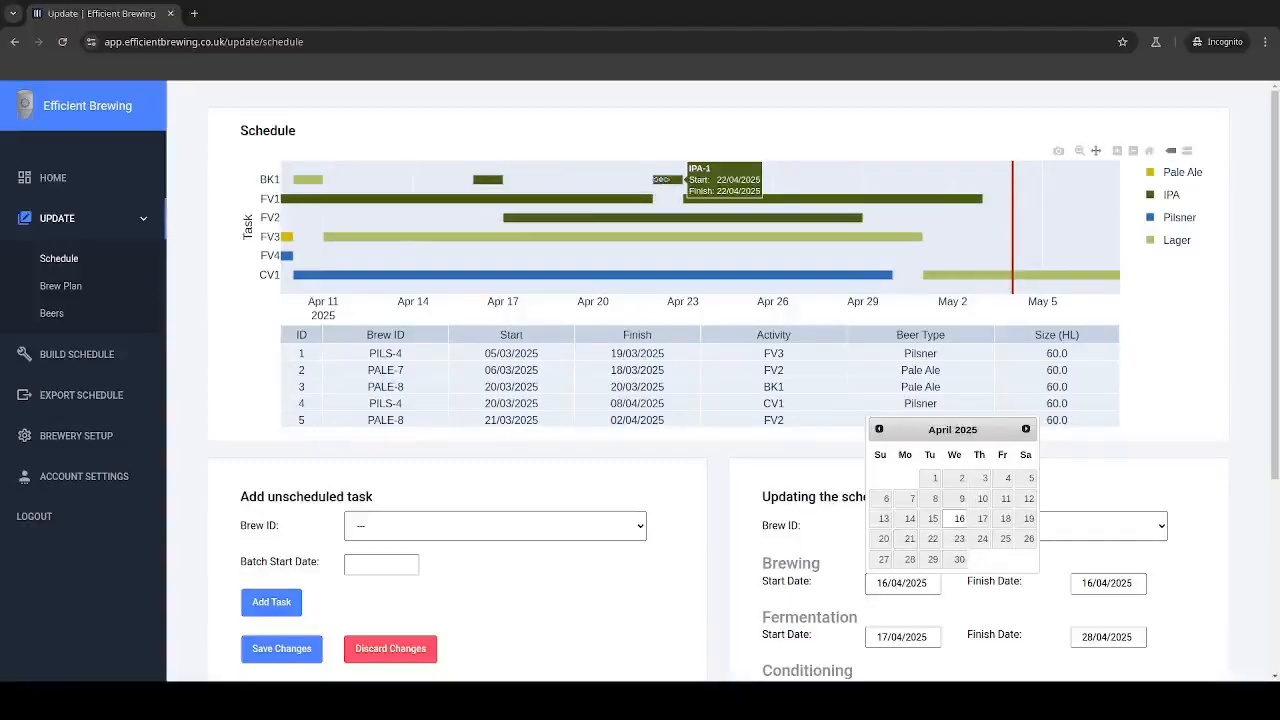
pyautogui.click(909, 538)
pyautogui.click(1105, 582)
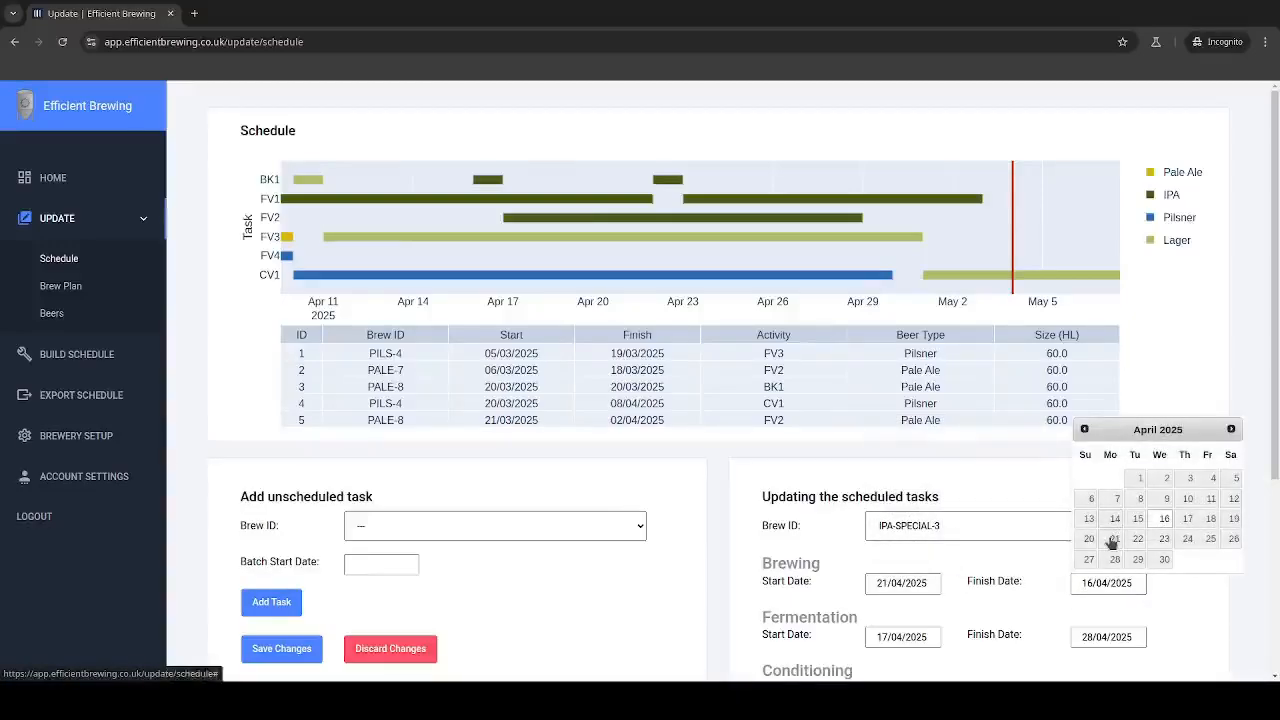
pyautogui.click(1112, 540)
# Step: Set IPA-SPECIAL-3's fermentation to start 22/04/2025 and finish 05/05/2025, and update the task
pyautogui.click(929, 638)
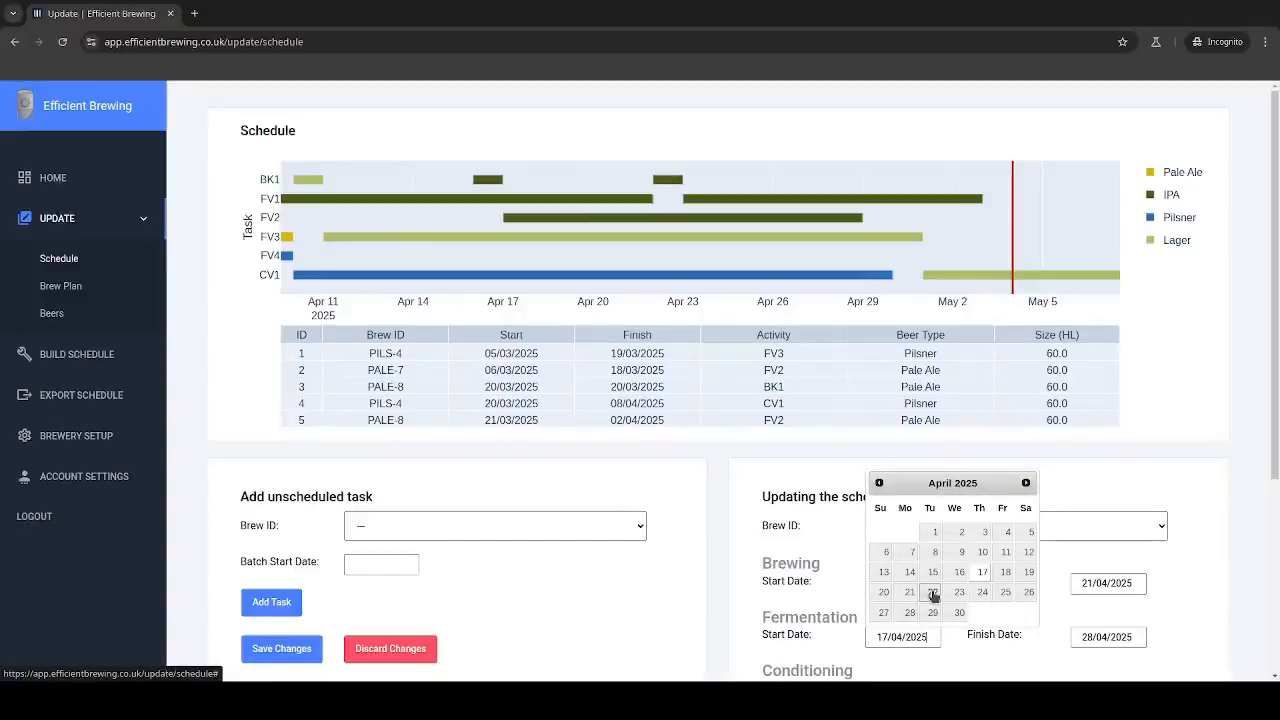
pyautogui.click(933, 594)
pyautogui.click(1110, 636)
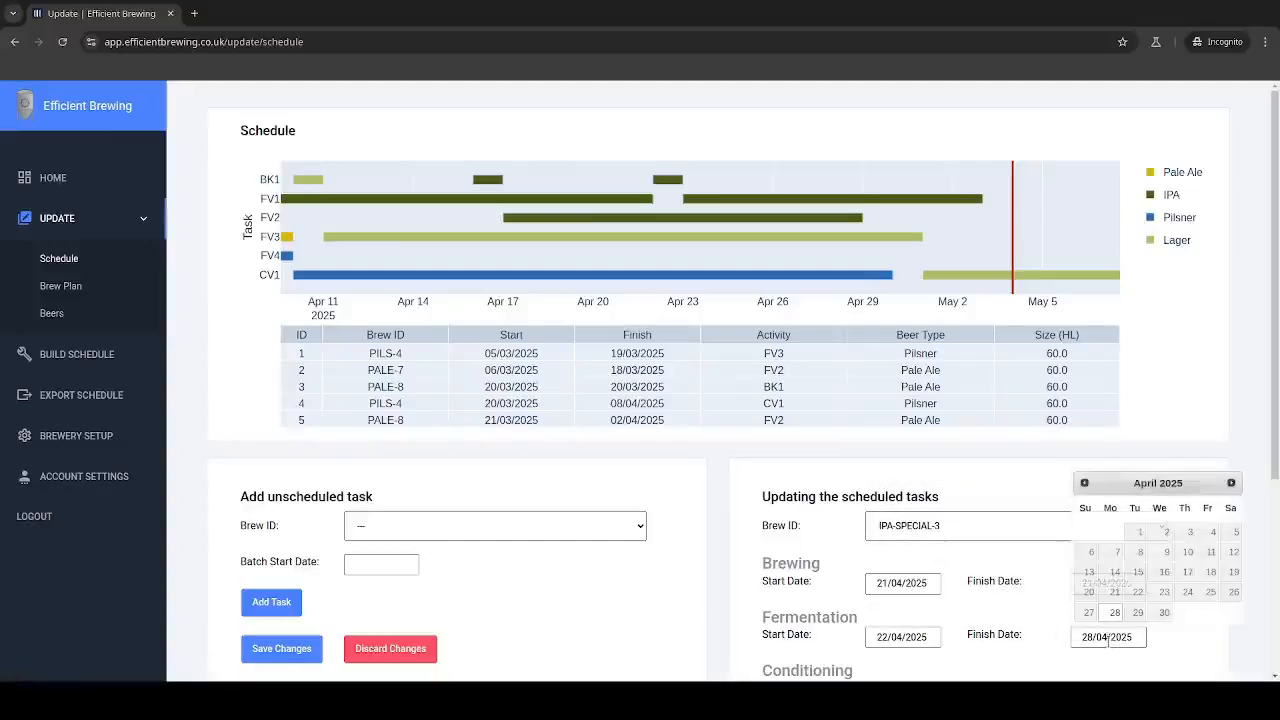
pyautogui.click(1231, 483)
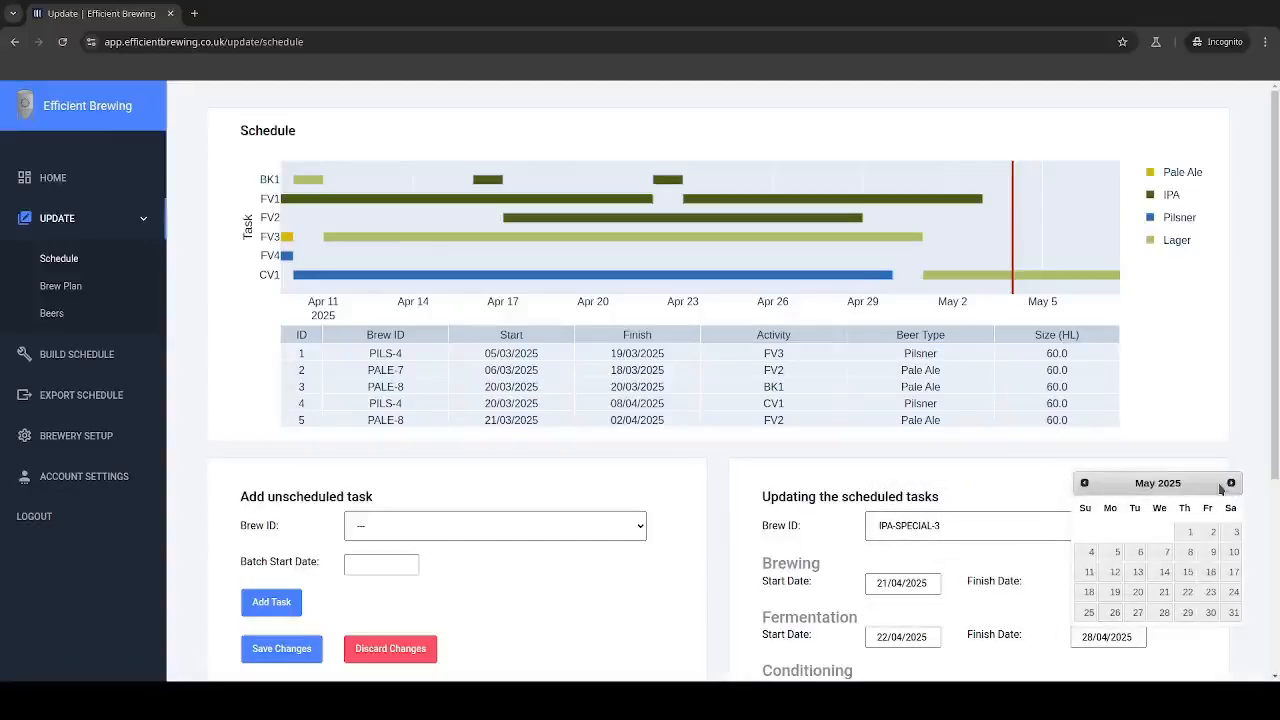
pyautogui.click(1110, 556)
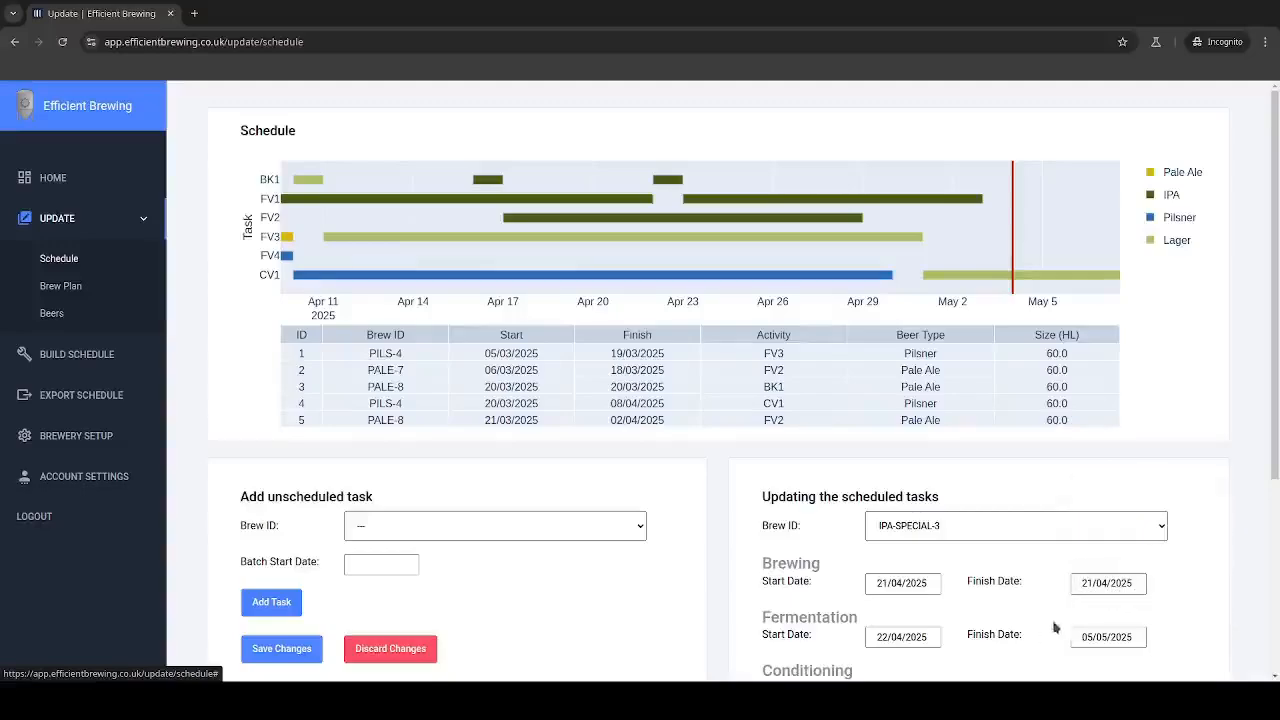
pyautogui.scroll(-2, 845, 615)
pyautogui.click(775, 610)
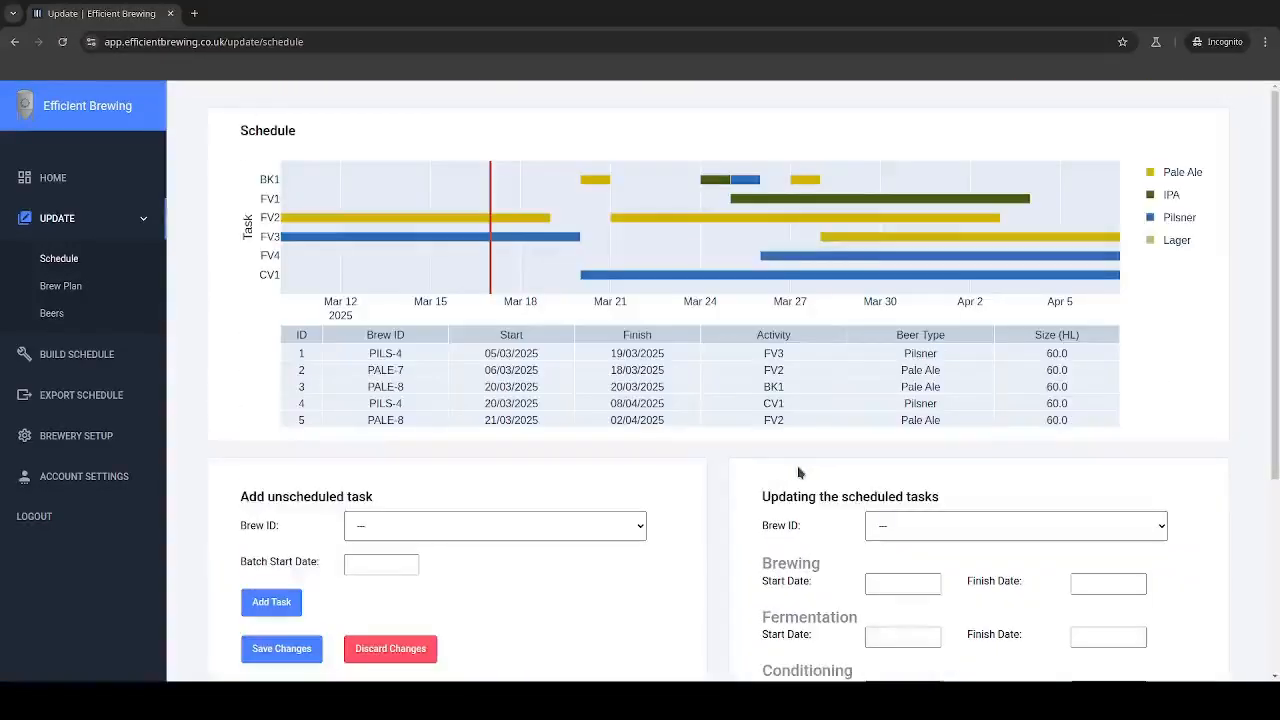
# Step: Examine the schedule chart from April into May to check the updated IPA tasks in the brew kettle and fermenters
pyautogui.moveTo(1040, 212); pyautogui.dragTo(531, 166)
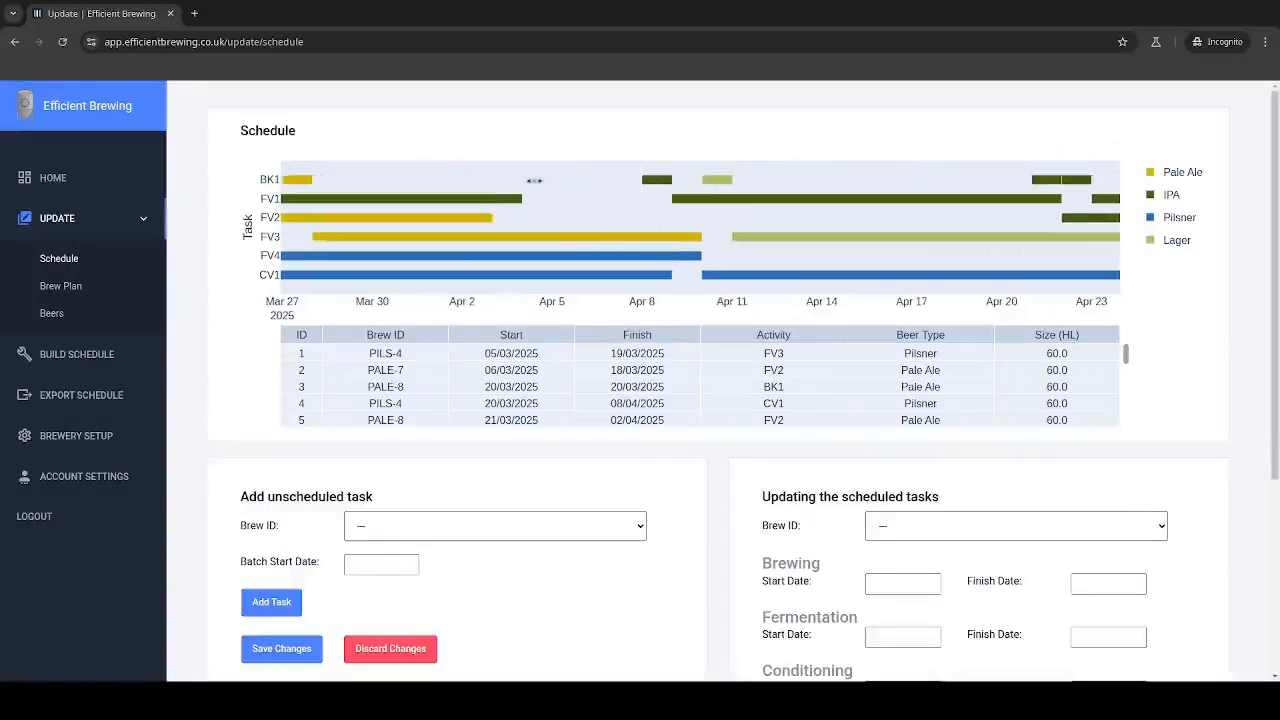
pyautogui.moveTo(880, 214); pyautogui.dragTo(547, 215)
pyautogui.moveTo(716, 179)
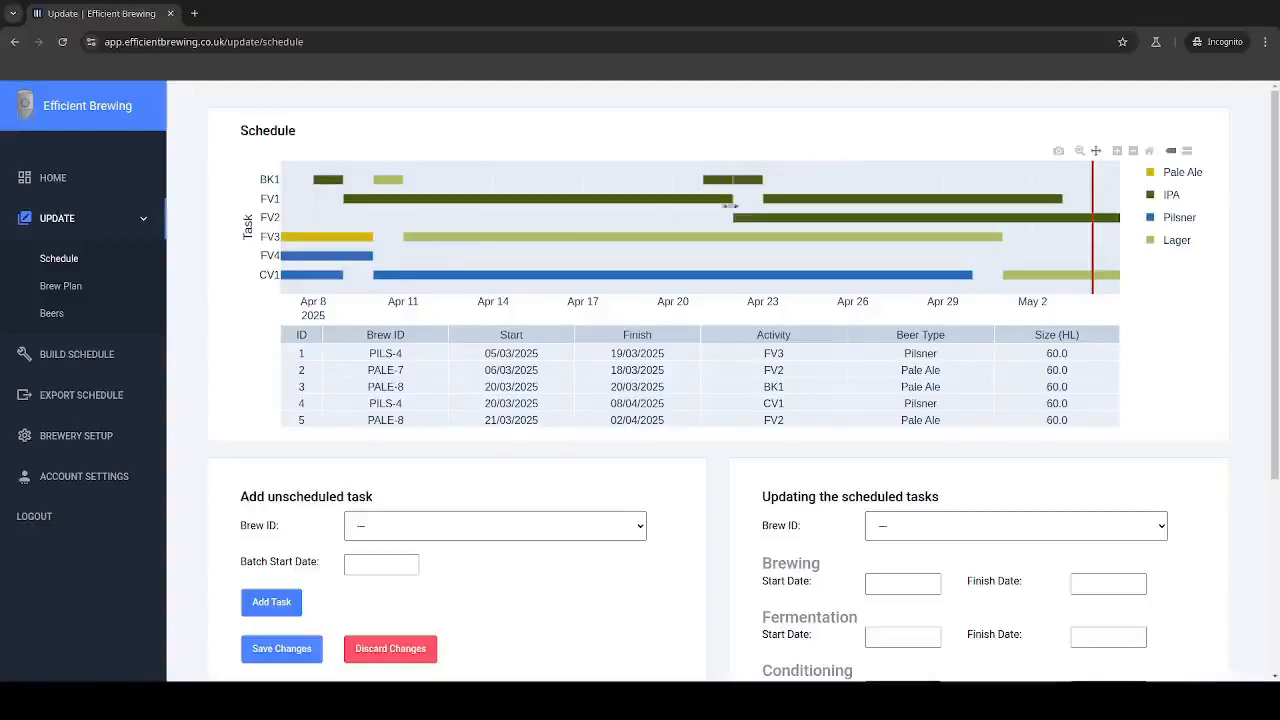
pyautogui.moveTo(758, 217)
pyautogui.moveTo(750, 217); pyautogui.dragTo(508, 208)
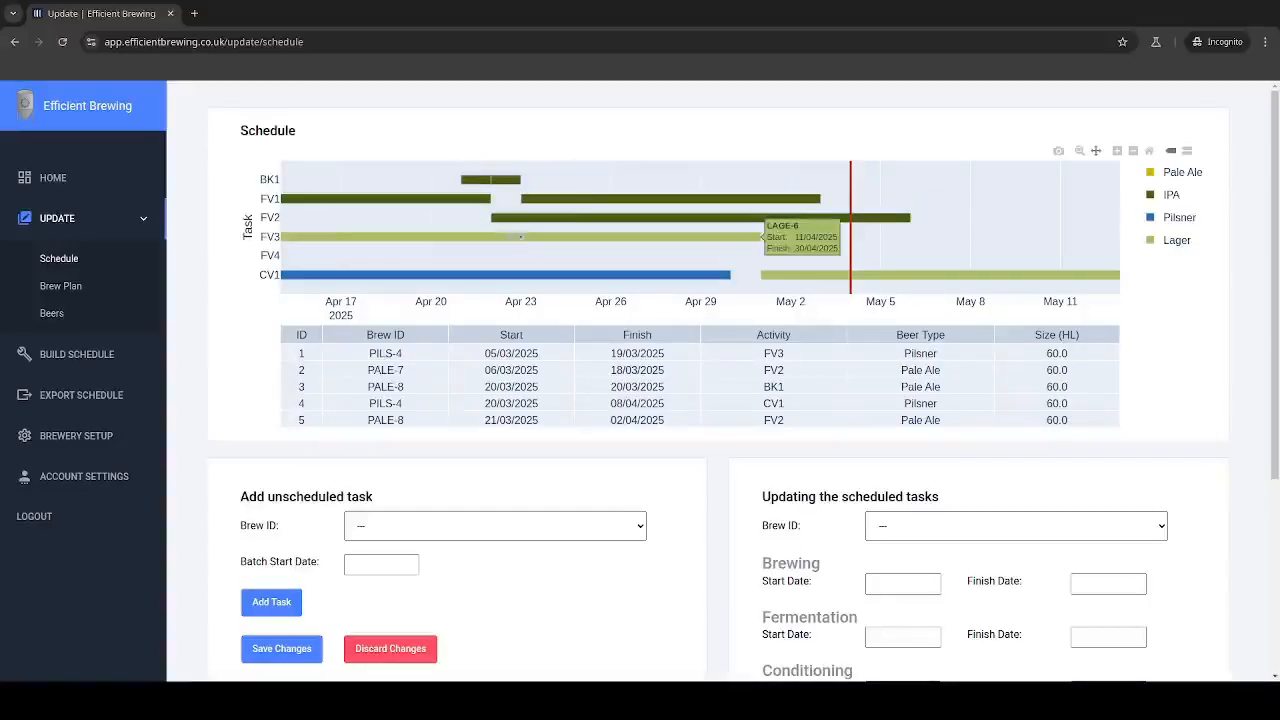
pyautogui.moveTo(430, 218); pyautogui.dragTo(645, 249)
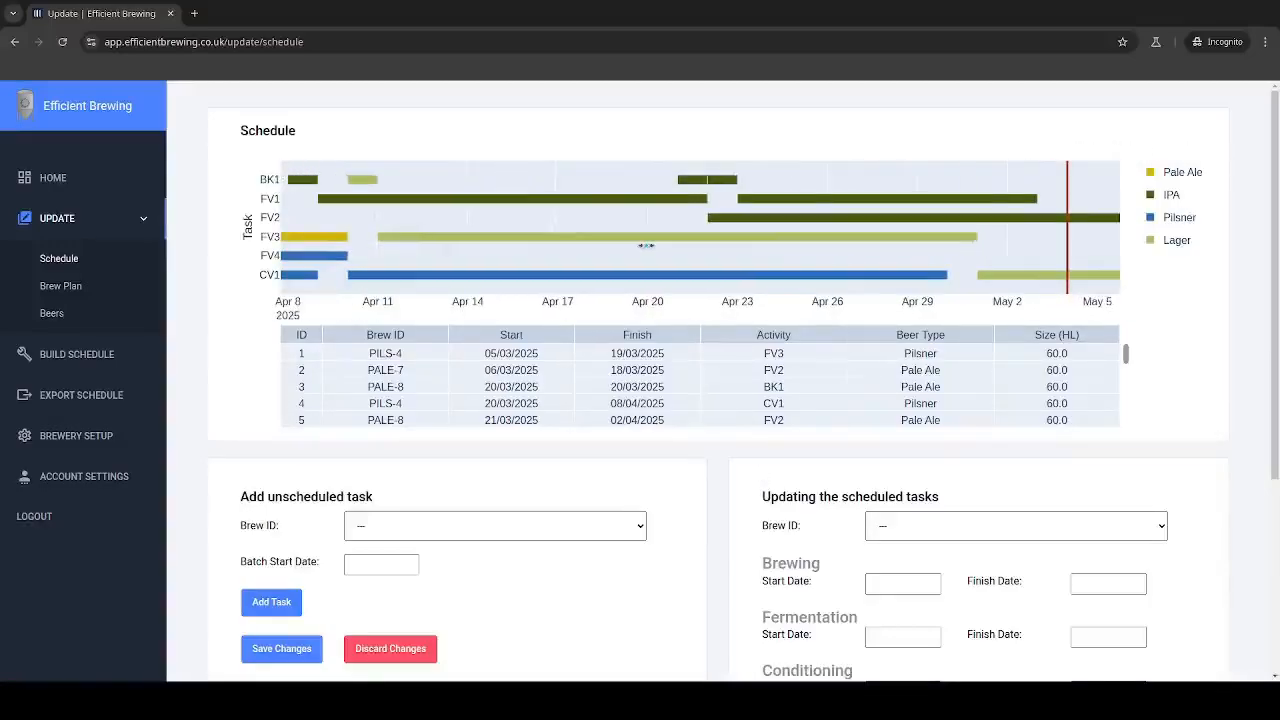
pyautogui.scroll(-1, 890, 545)
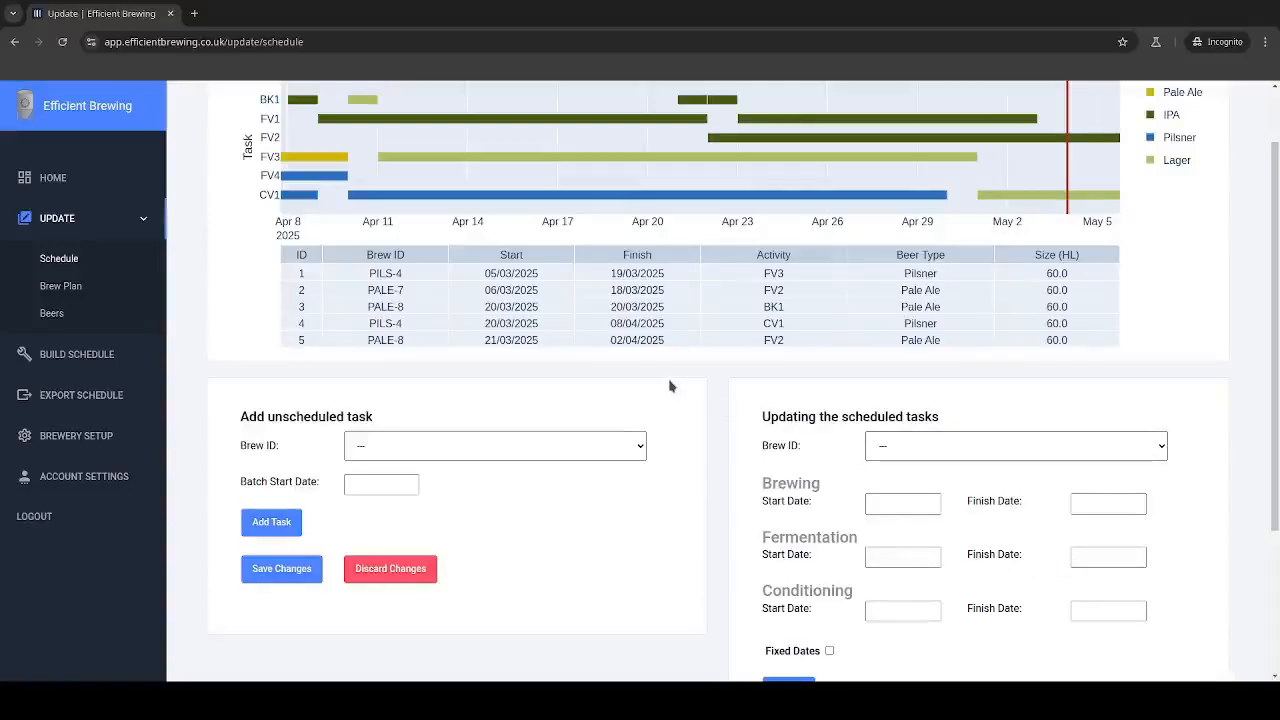
pyautogui.scroll(1, 672, 390)
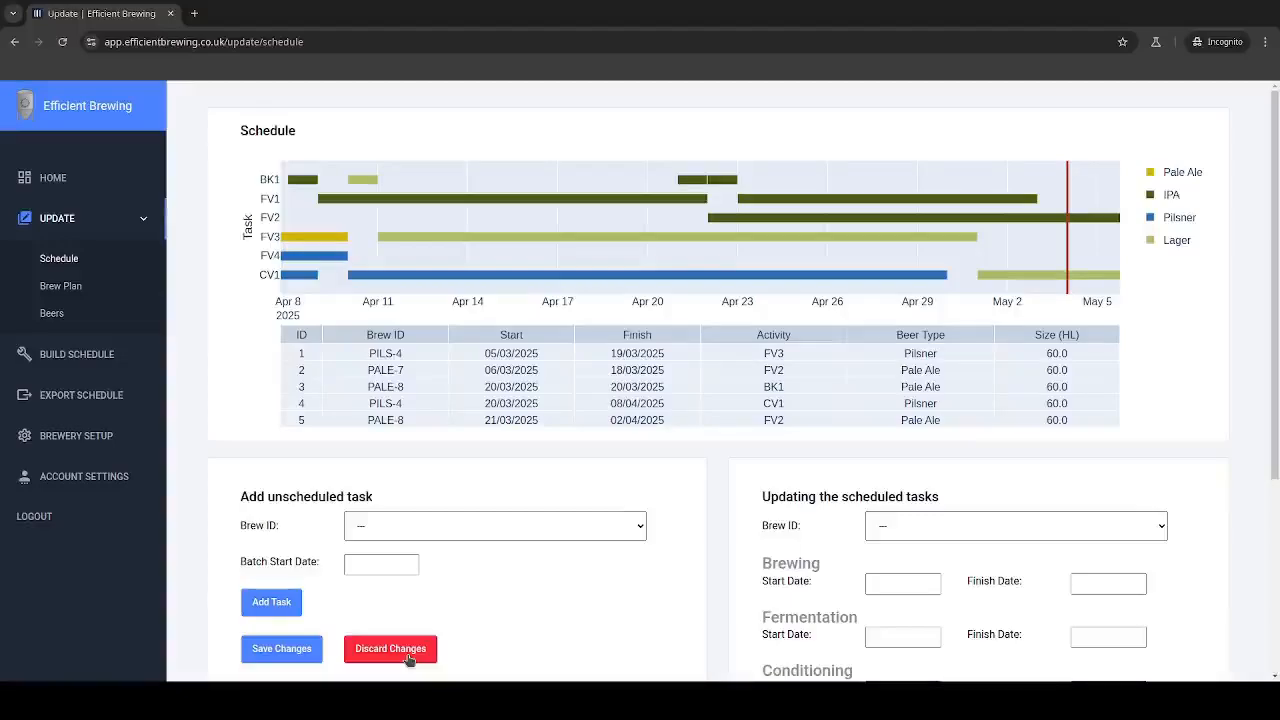
# Step: Save the updated scheduled tasks and go to the home dashboard to view the schedule and brew plan
pyautogui.scroll(-3, 770, 482)
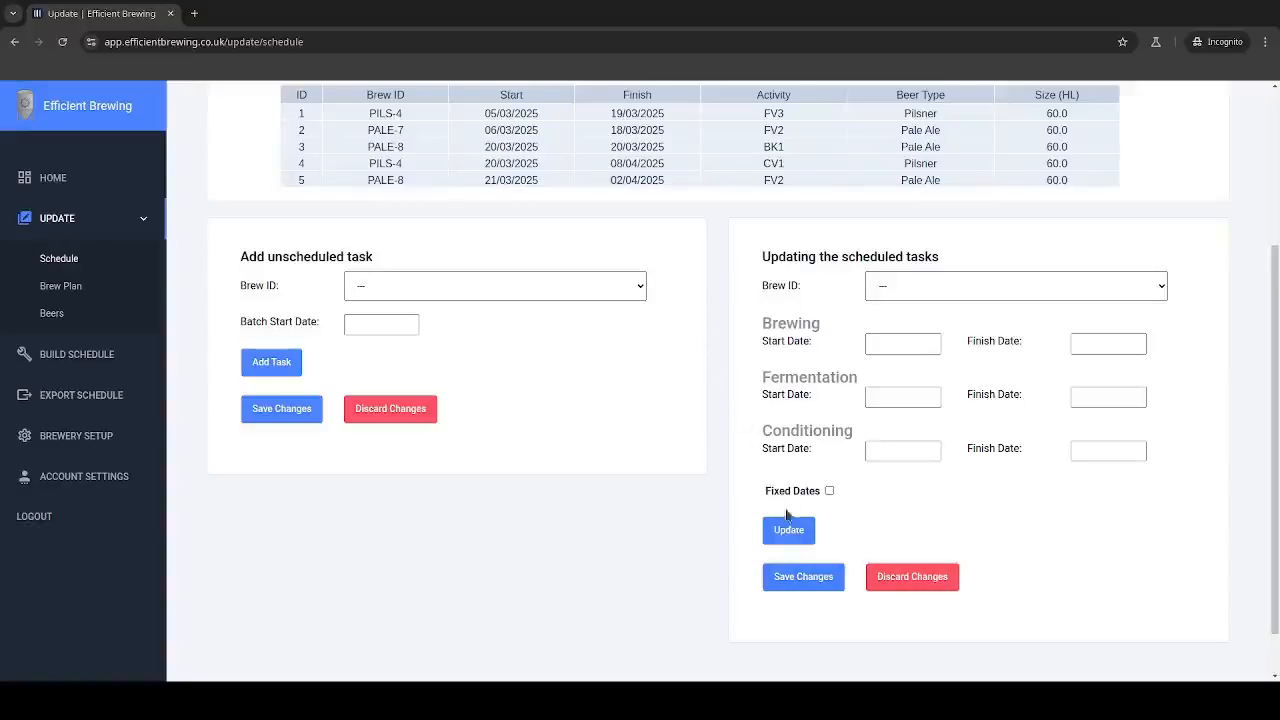
pyautogui.click(795, 582)
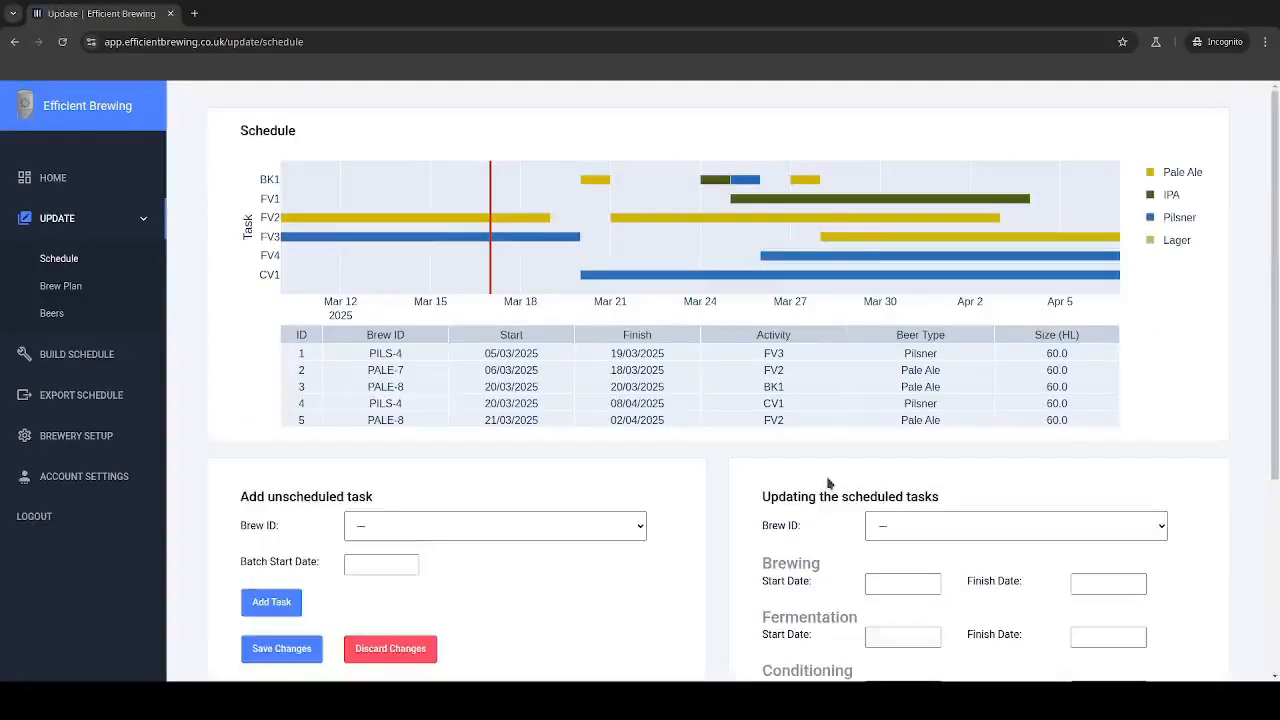
pyautogui.click(53, 177)
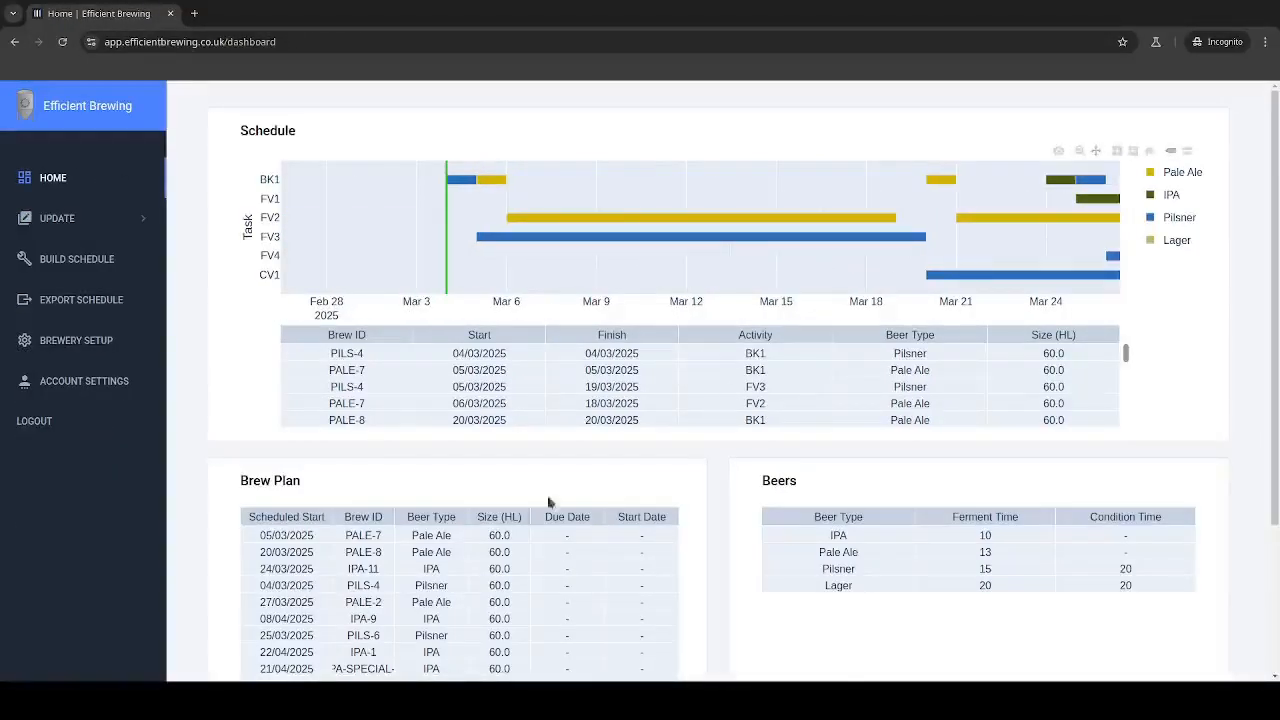
pyautogui.scroll(-2, 548, 502)
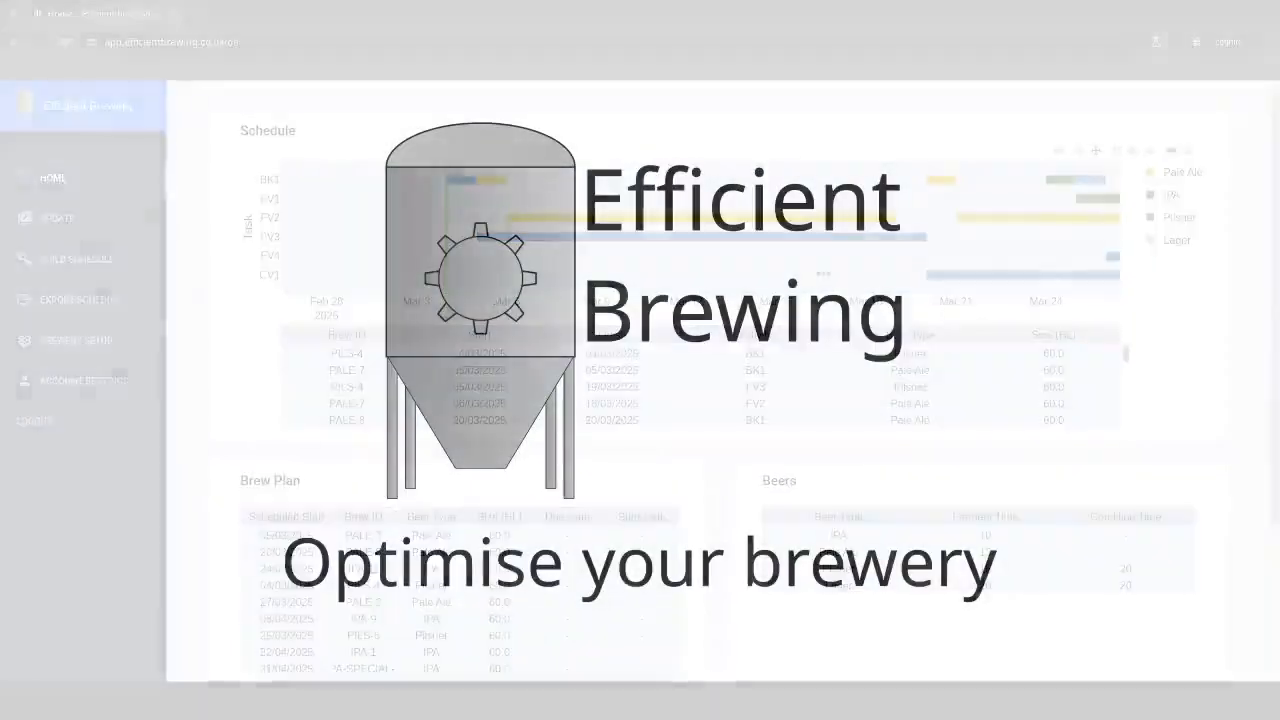